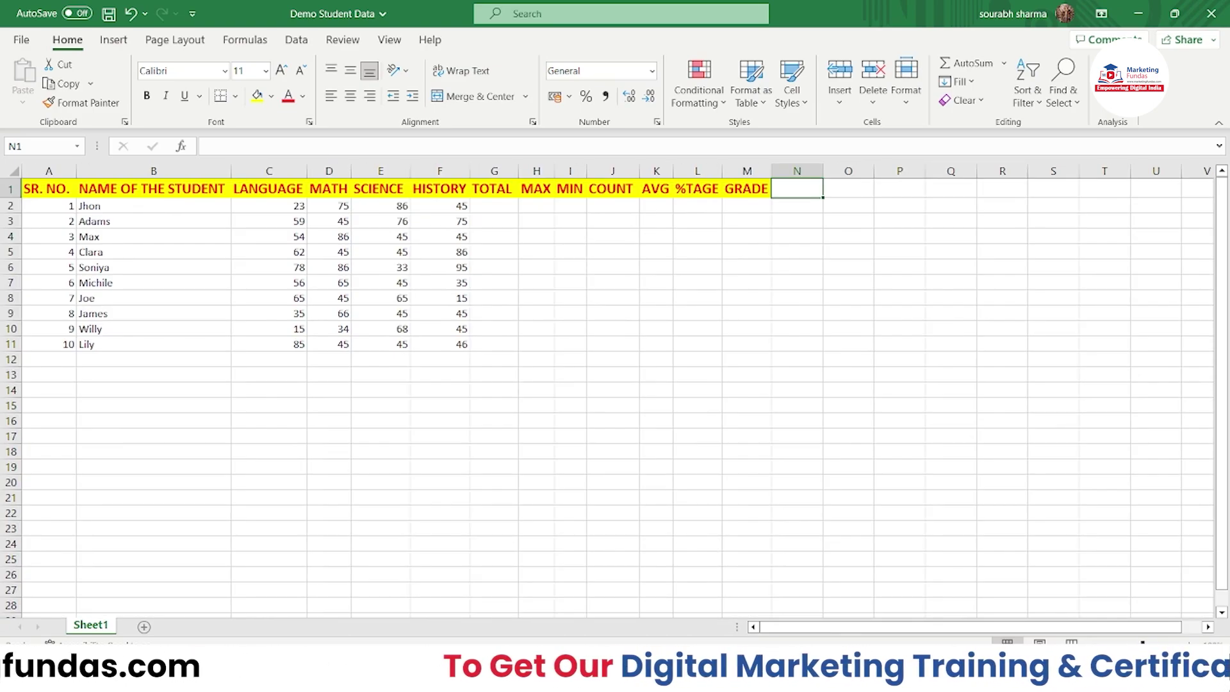
# - Select the first student's TOTAL cell G2 and leave it without entering anything
pyautogui.scroll(2, 449, 562)
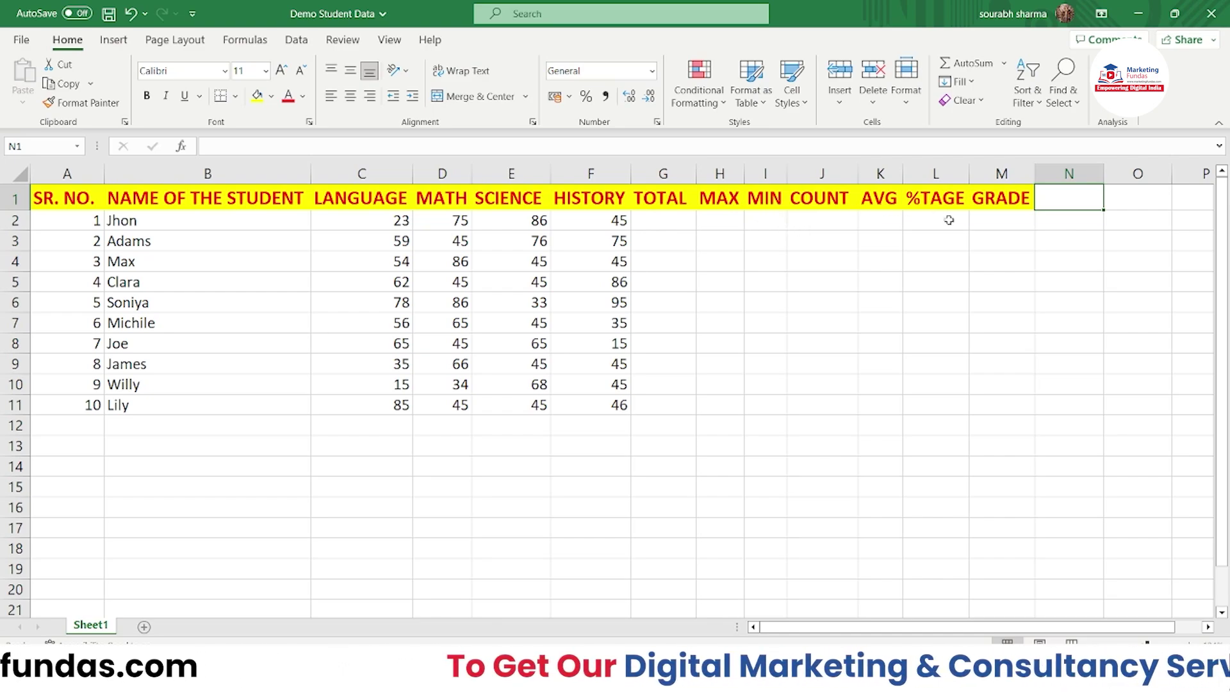
pyautogui.press('F2')
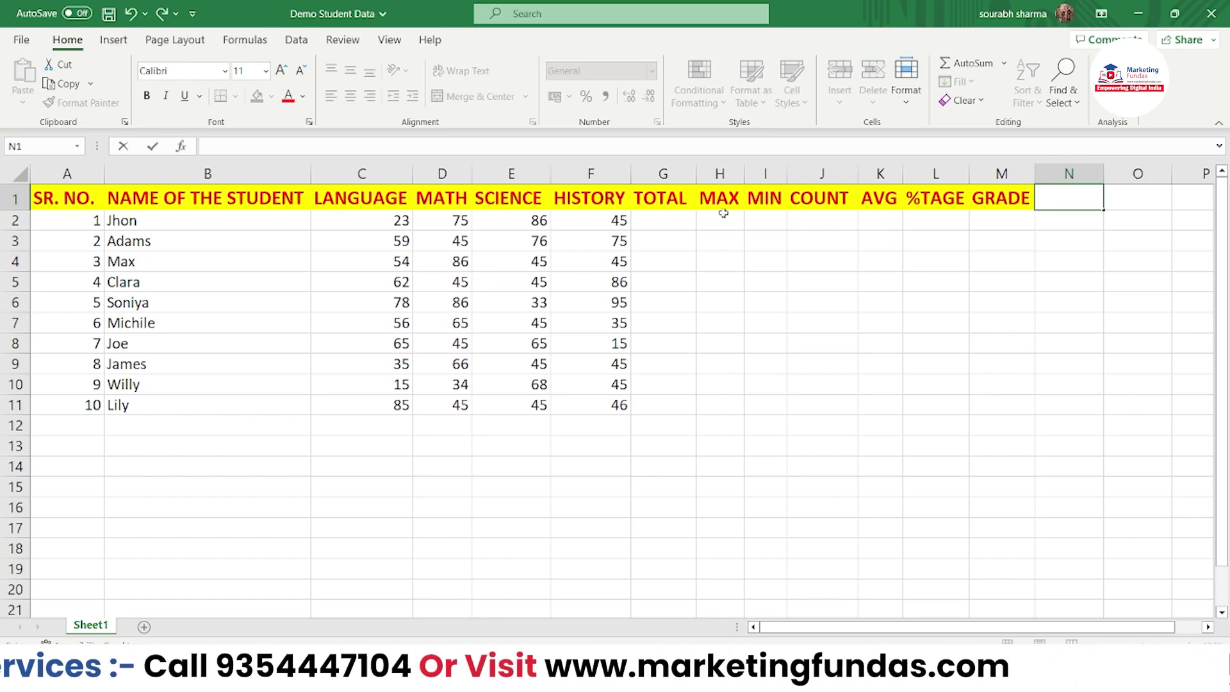
pyautogui.click(653, 321)
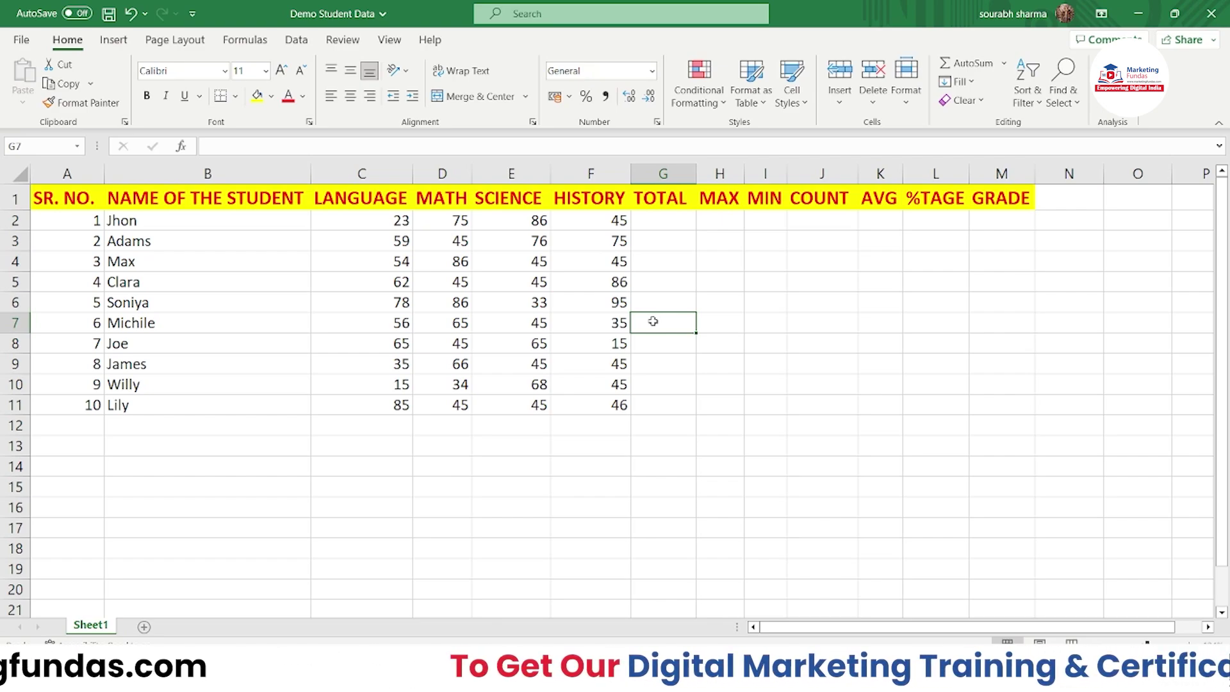
pyautogui.doubleClick(653, 321)
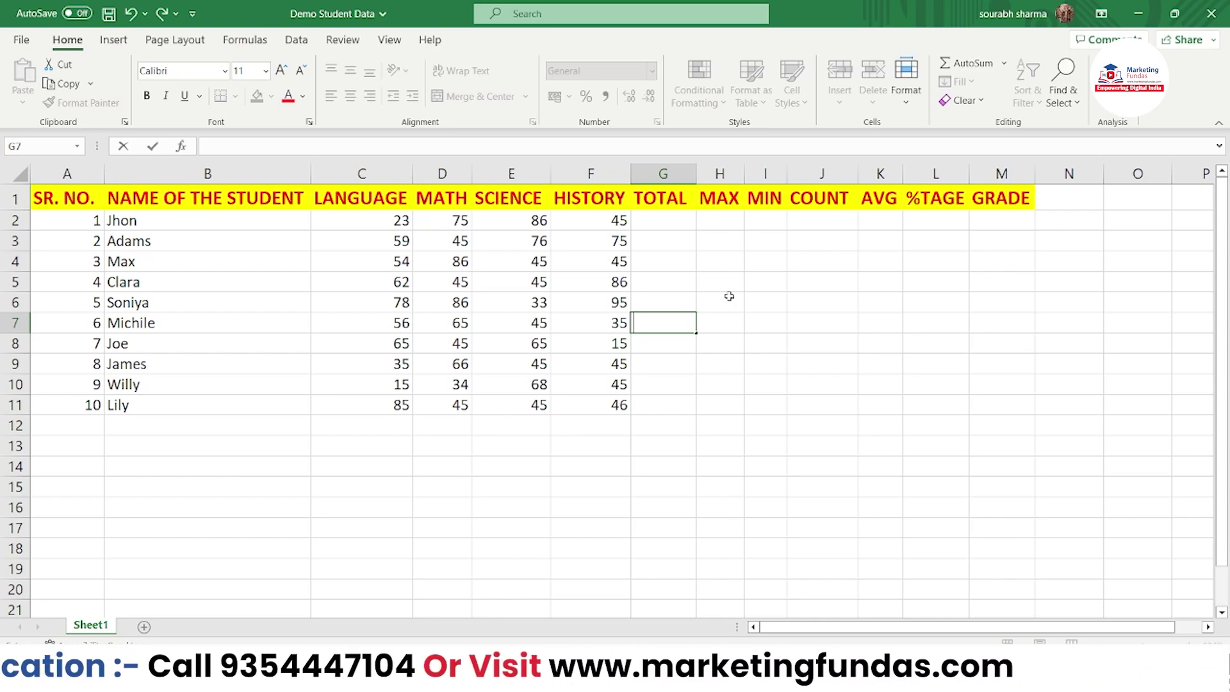
pyautogui.doubleClick(668, 224)
pyautogui.press('Escape')
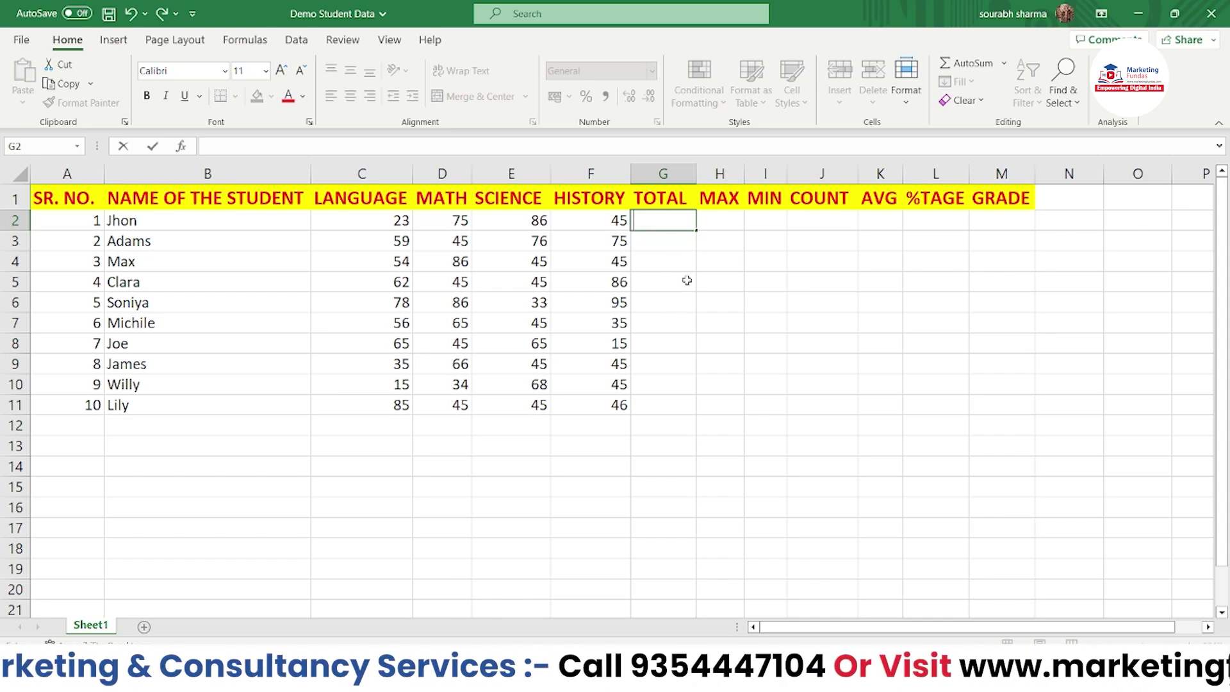
# - Use AutoSum to total the first student's marks C2:F2 in G2, giving 229
pyautogui.click(1004, 64)
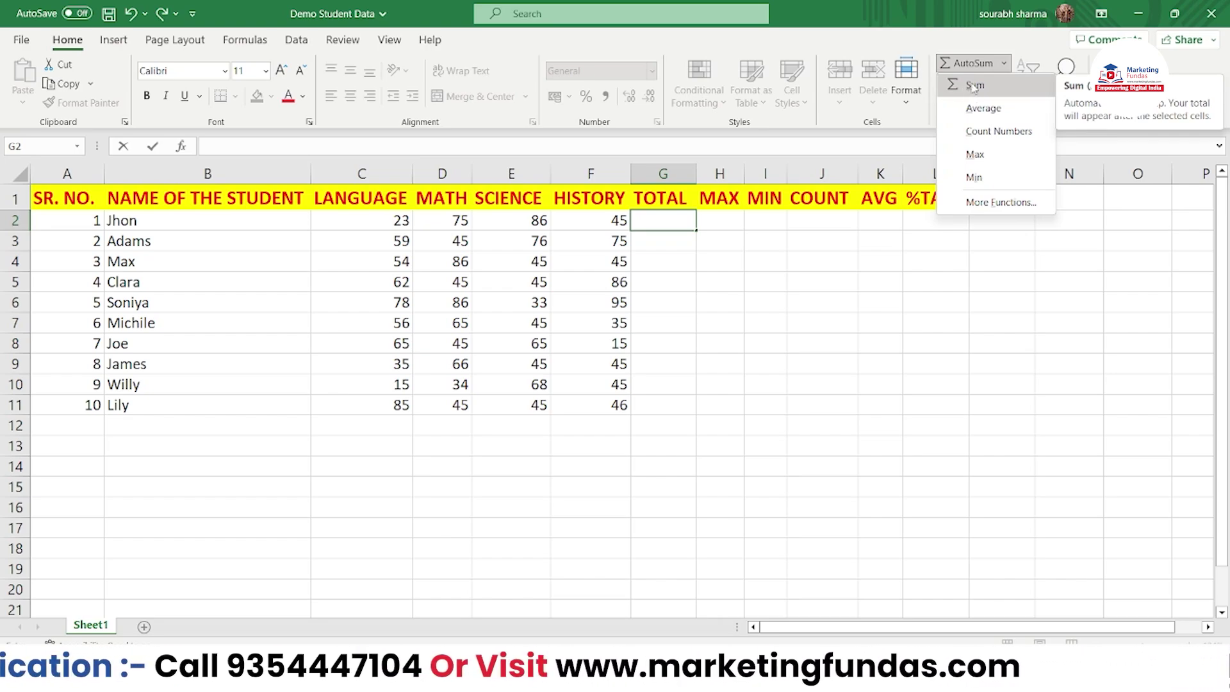
pyautogui.click(973, 86)
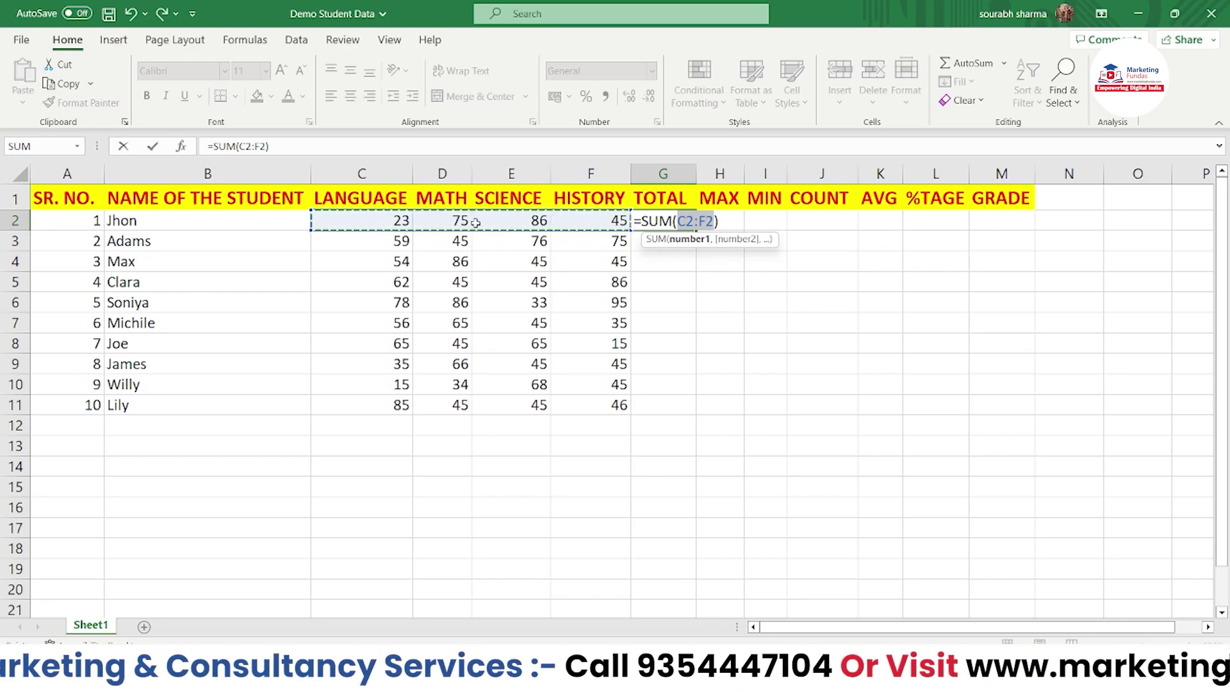
pyautogui.click(357, 218)
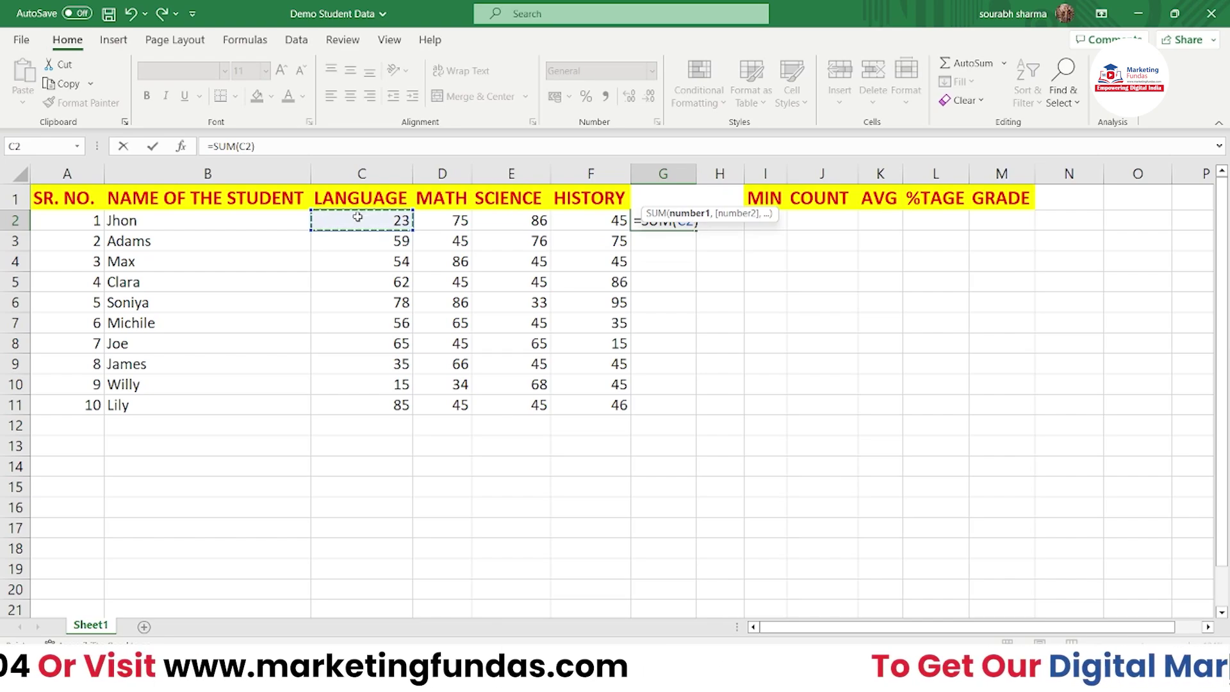
pyautogui.moveTo(432, 216); pyautogui.dragTo(599, 221)
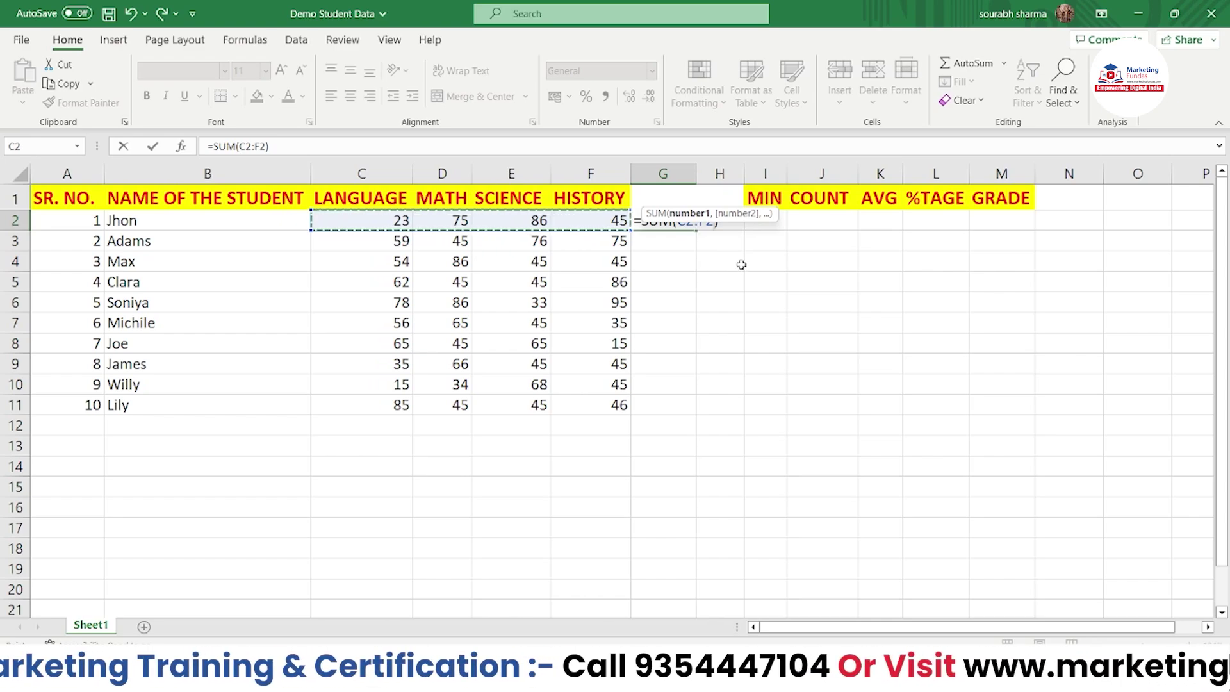
pyautogui.press('Return')
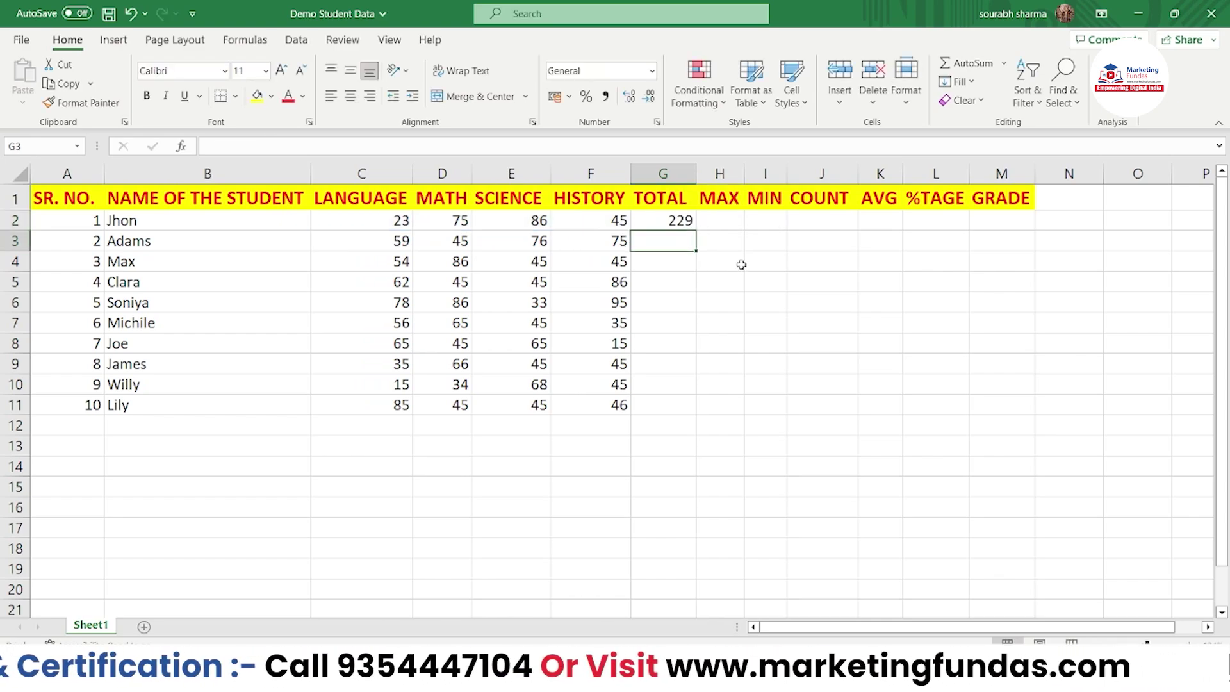
pyautogui.click(652, 219)
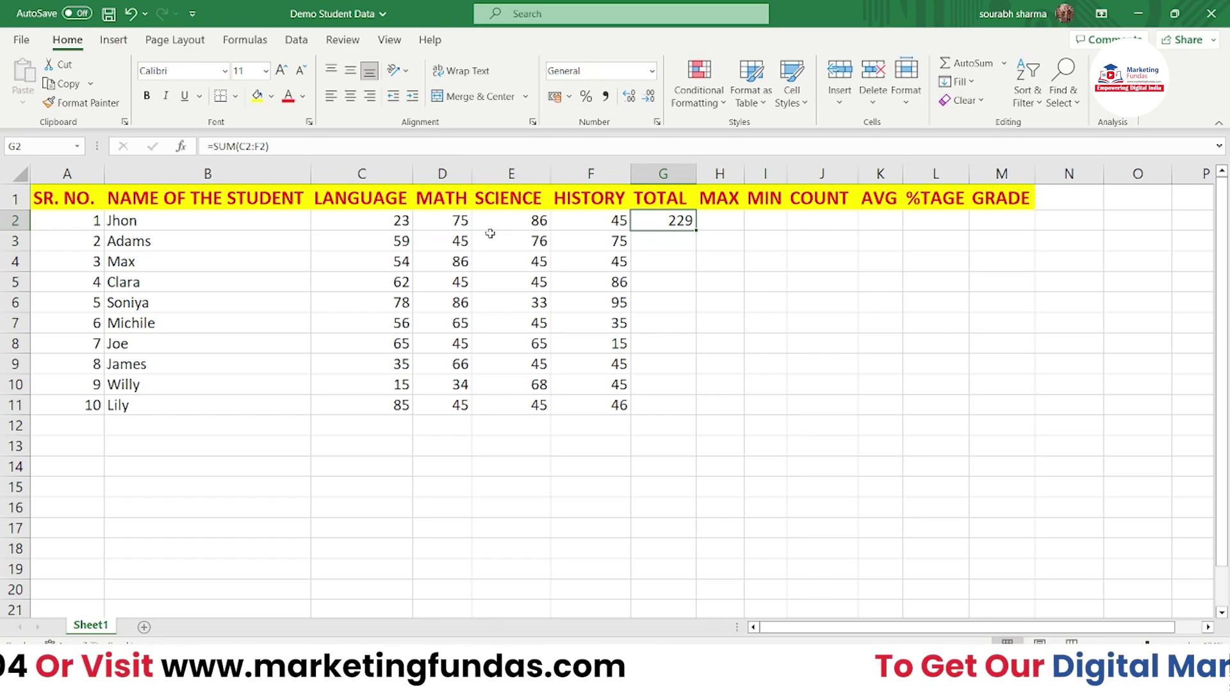
pyautogui.press('Down')
pyautogui.press('F2')
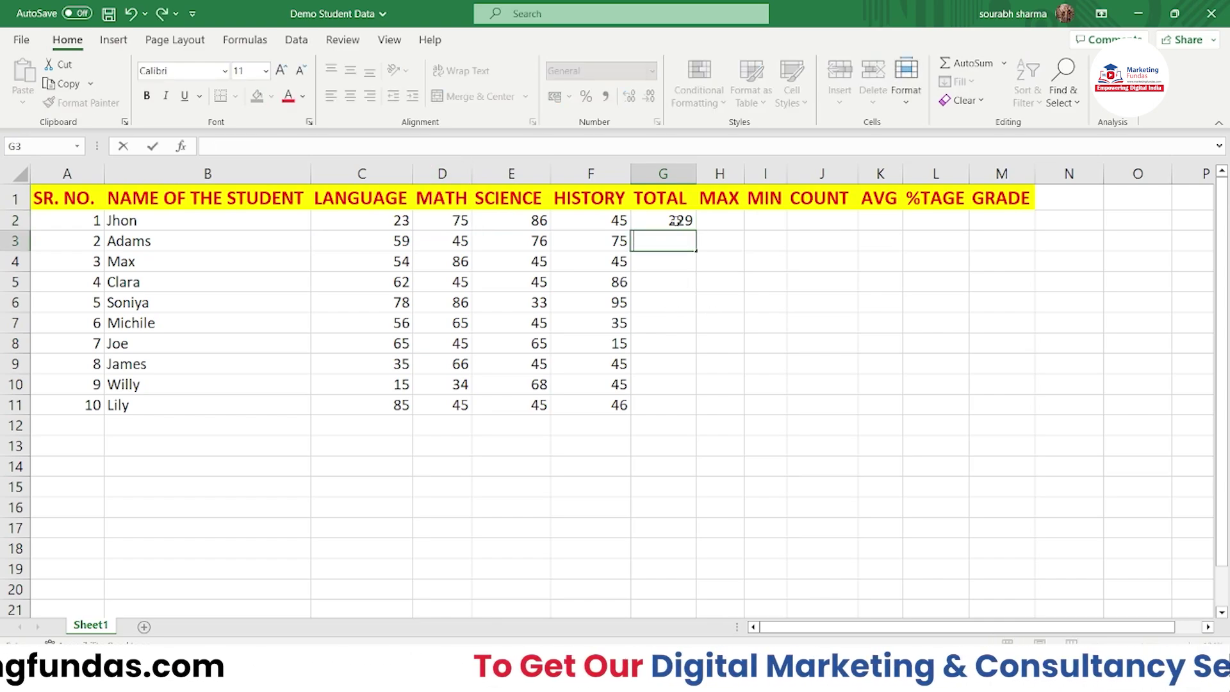
# - Rewrite G2 as =SUM(F2+E2+D2+C2), still totalling 229
pyautogui.doubleClick(676, 220)
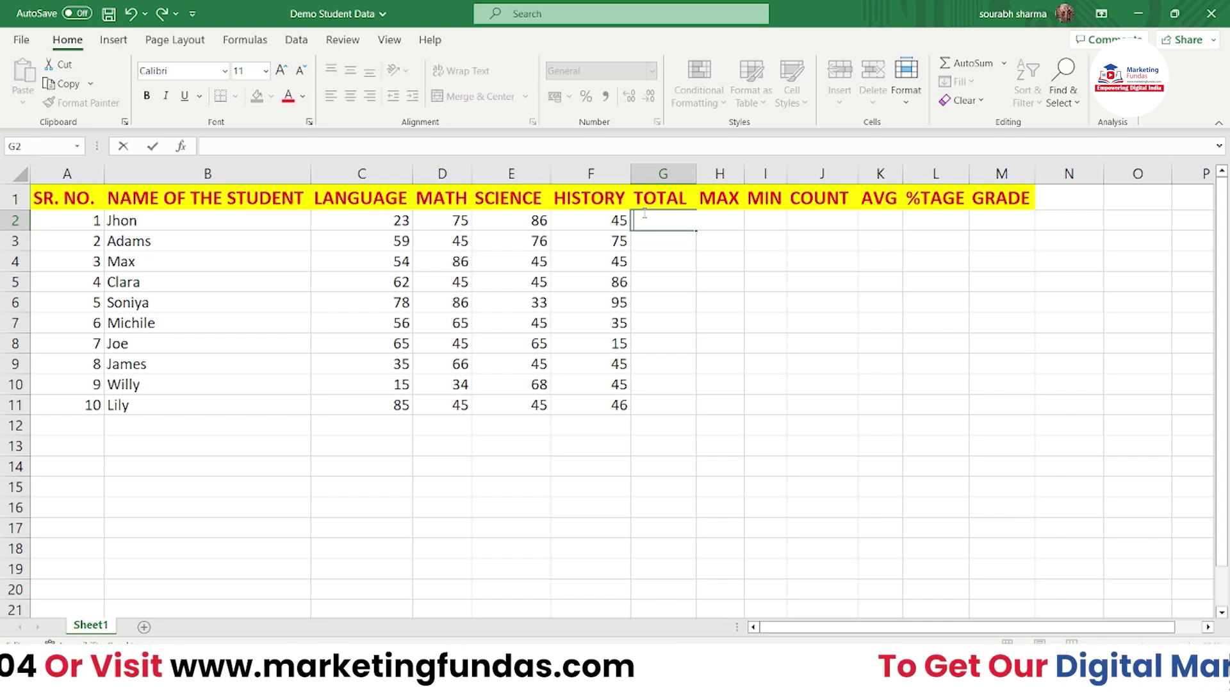
pyautogui.write('=')
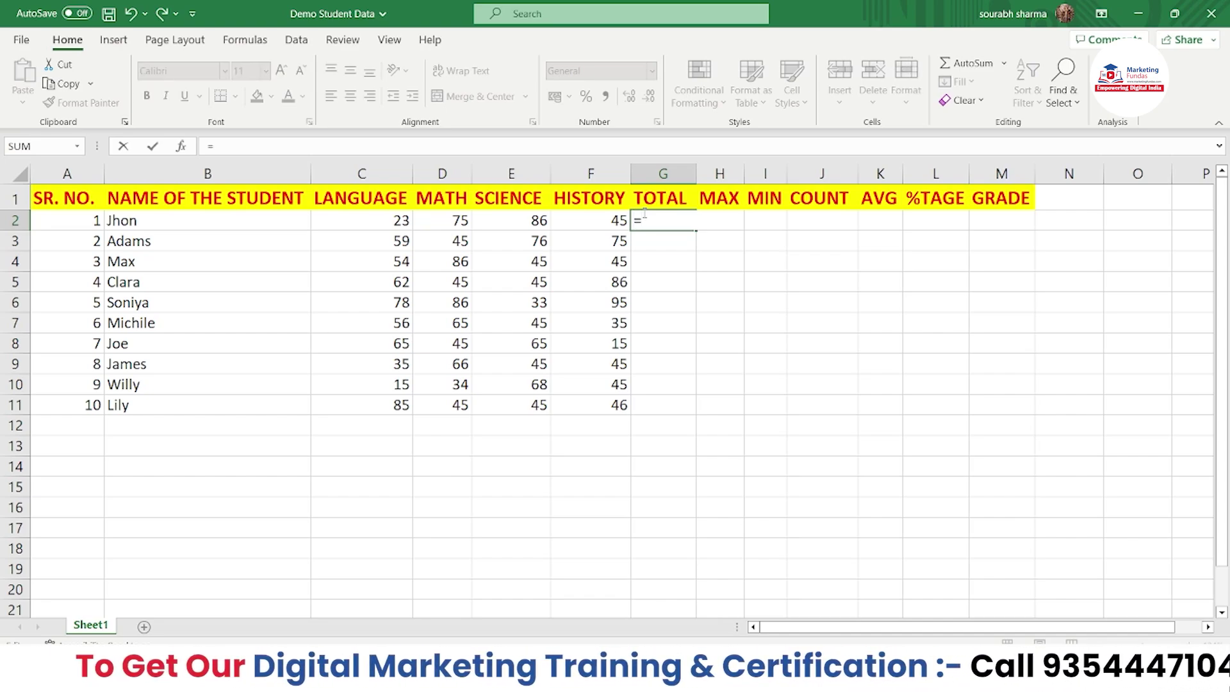
pyautogui.write('sum')
pyautogui.doubleClick(667, 239)
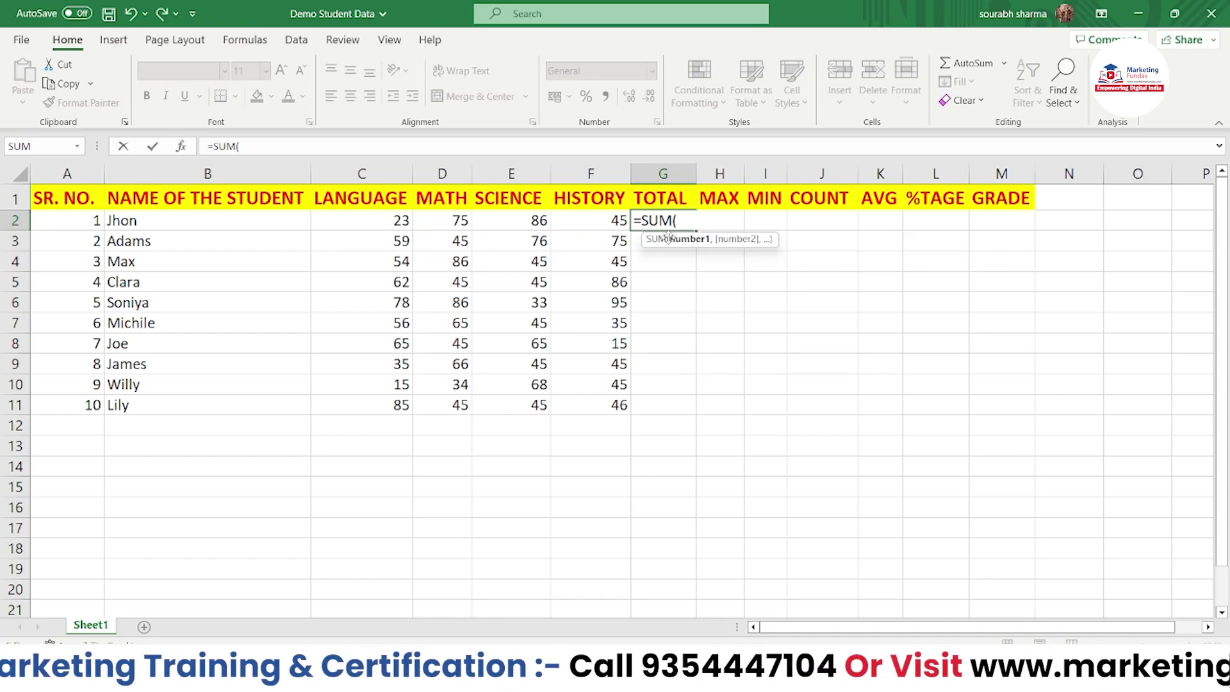
pyautogui.click(612, 220)
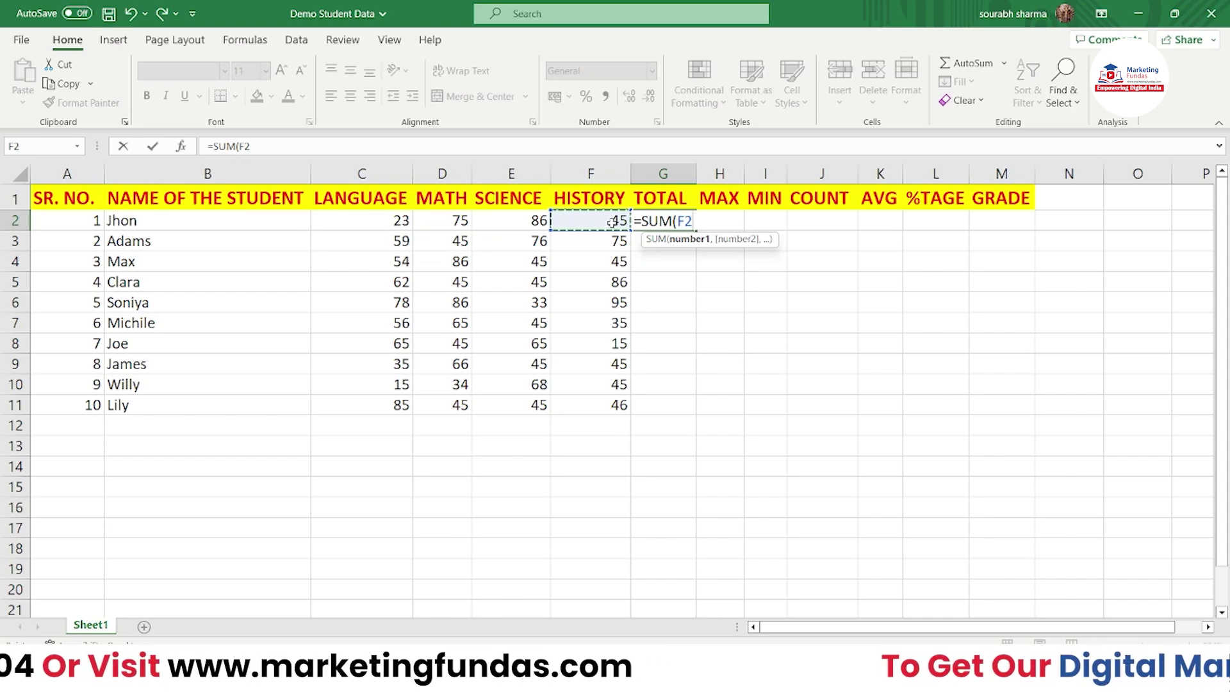
pyautogui.write('+')
pyautogui.click(529, 220)
pyautogui.write('+')
pyautogui.click(456, 221)
pyautogui.write('+')
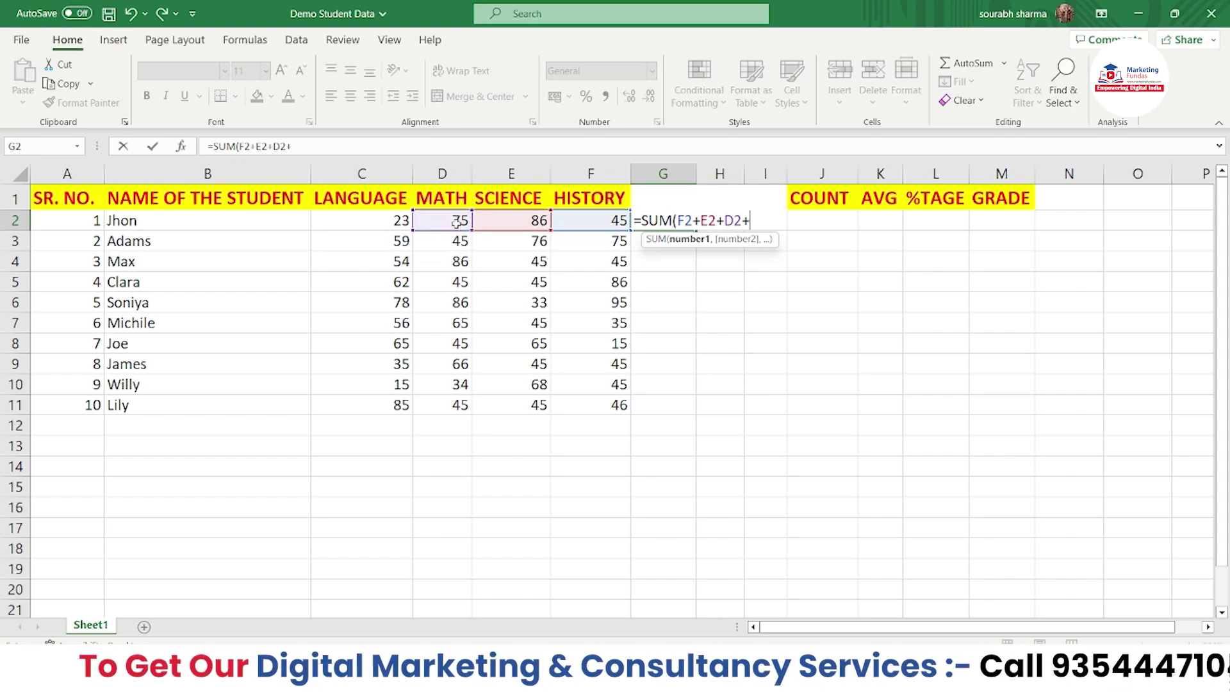
pyautogui.click(399, 229)
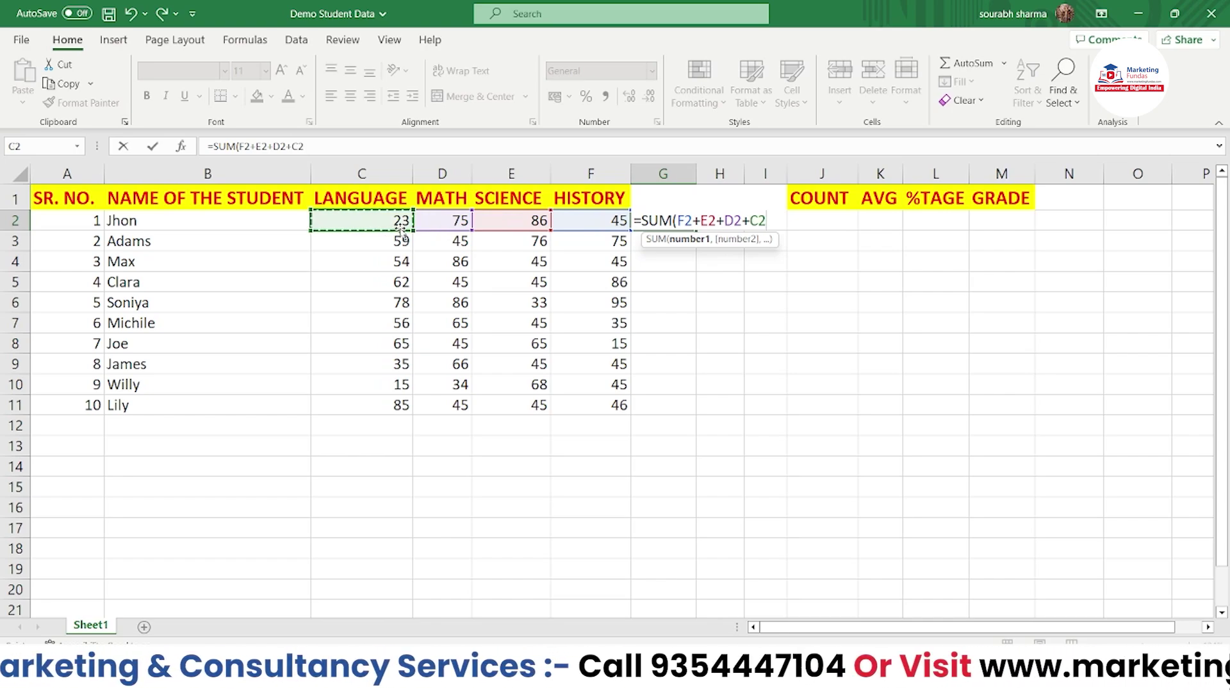
pyautogui.write(')')
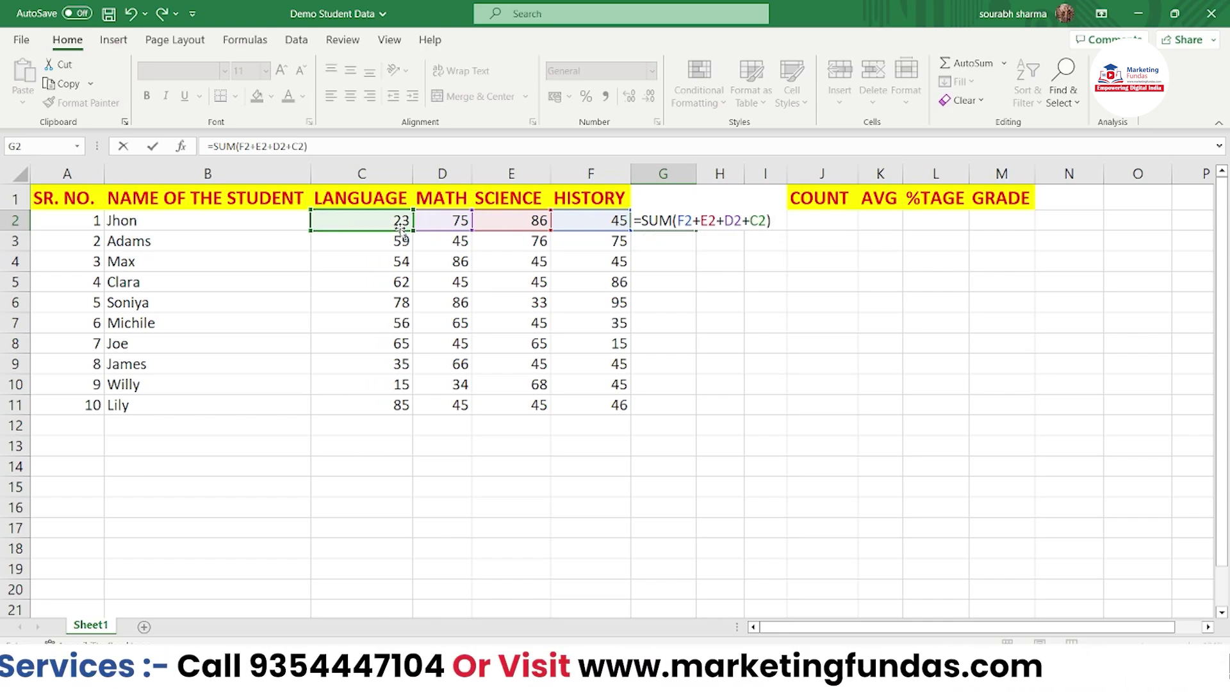
pyautogui.press('Return')
# - Delete G2's formula, cancel the stray entry, and begin a new = formula
pyautogui.click(673, 223)
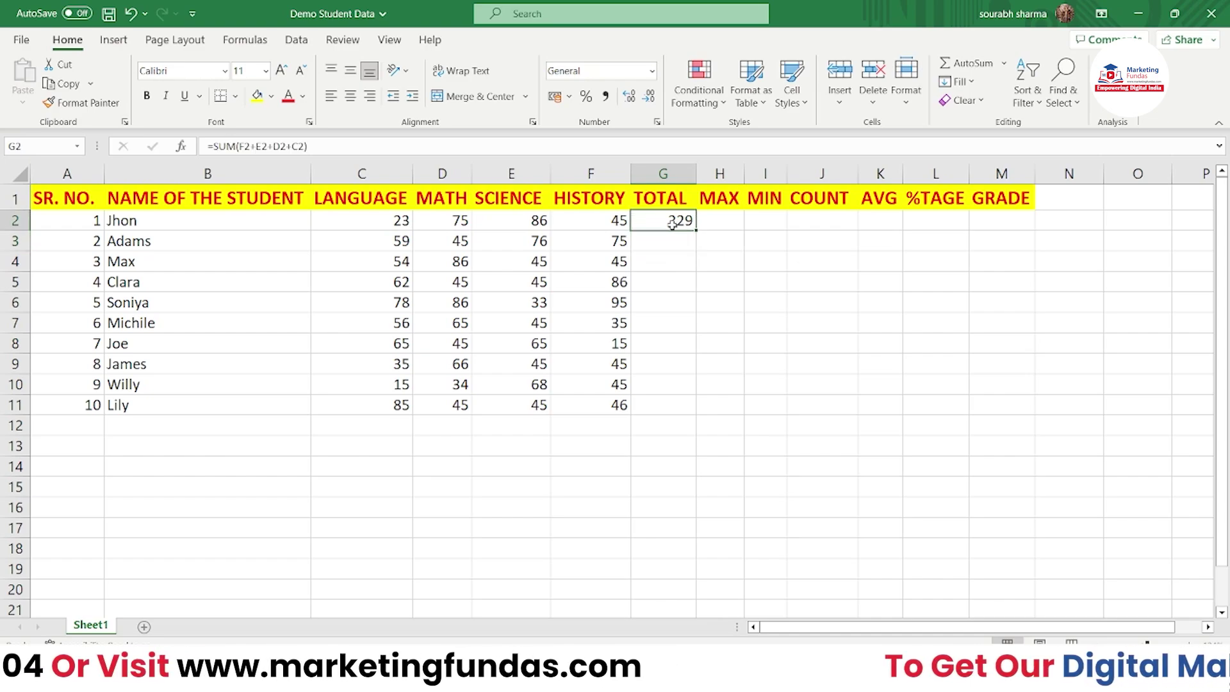
pyautogui.doubleClick(673, 223)
pyautogui.moveTo(634, 221); pyautogui.dragTo(766, 220)
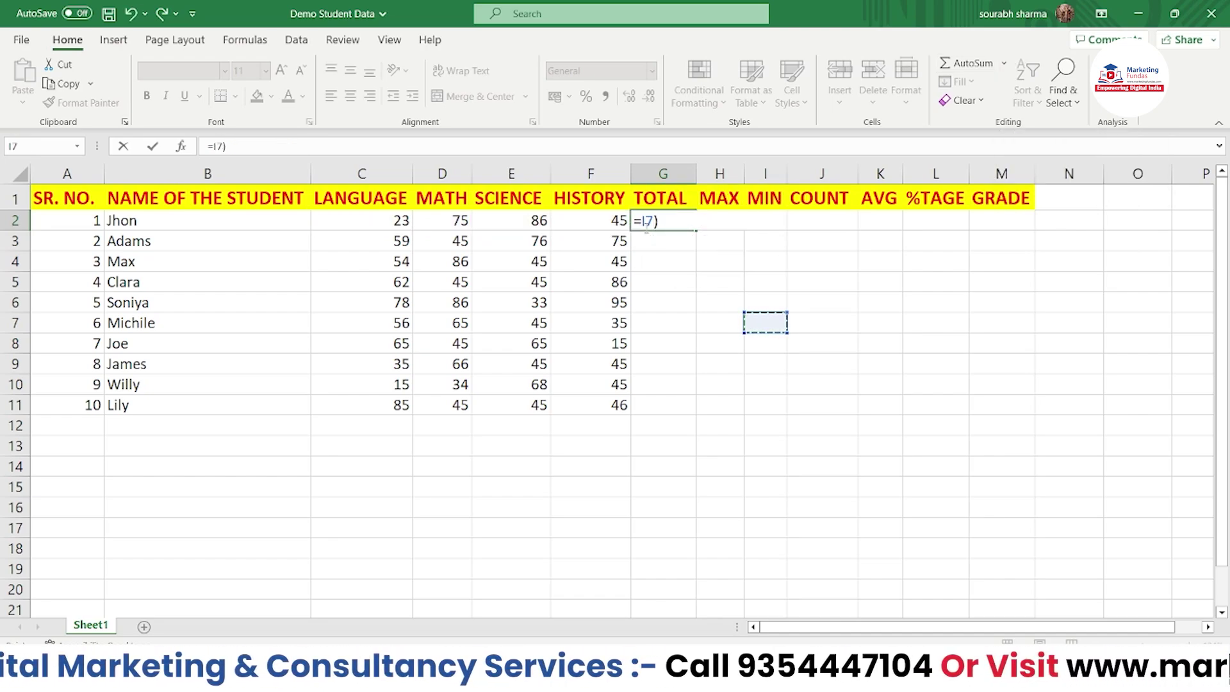
pyautogui.press('BackSpace')
pyautogui.press('BackSpace')
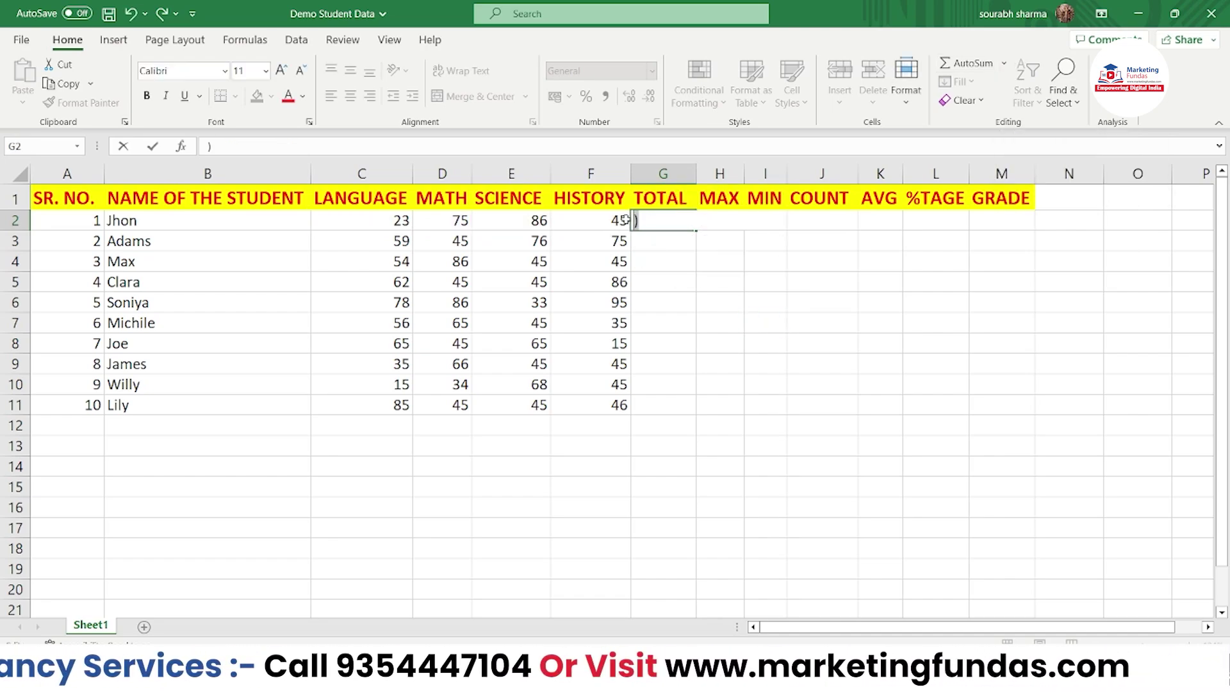
pyautogui.press('Escape')
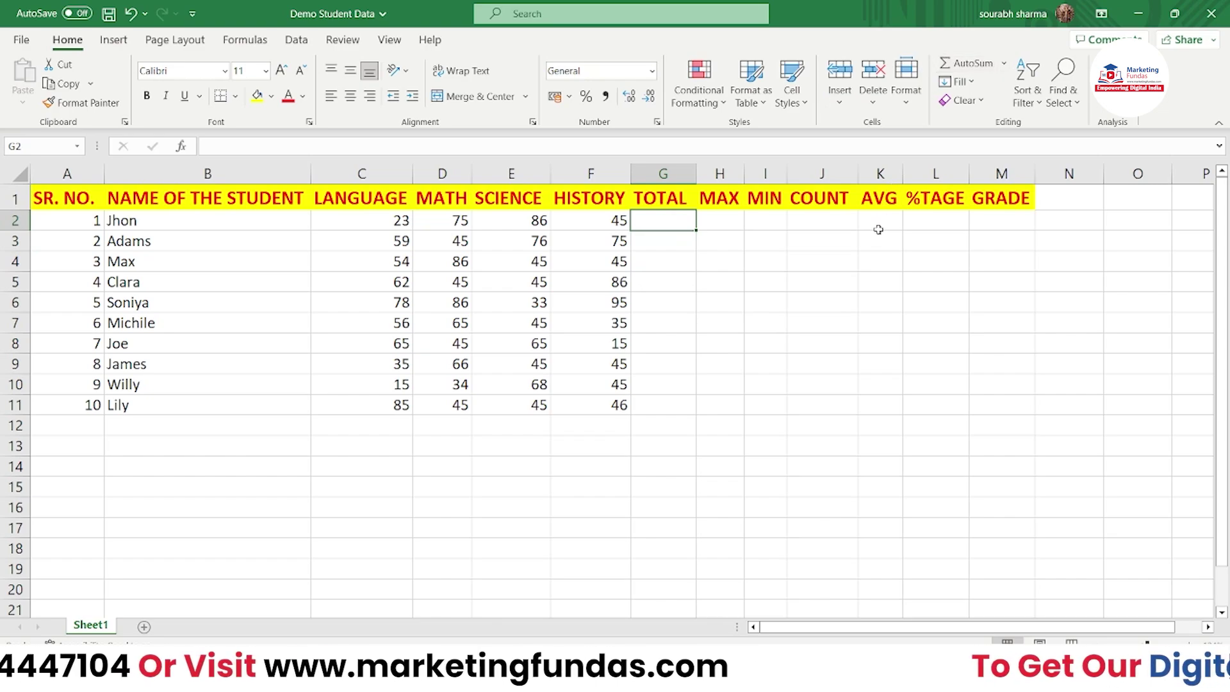
pyautogui.write('+')
pyautogui.press('Escape')
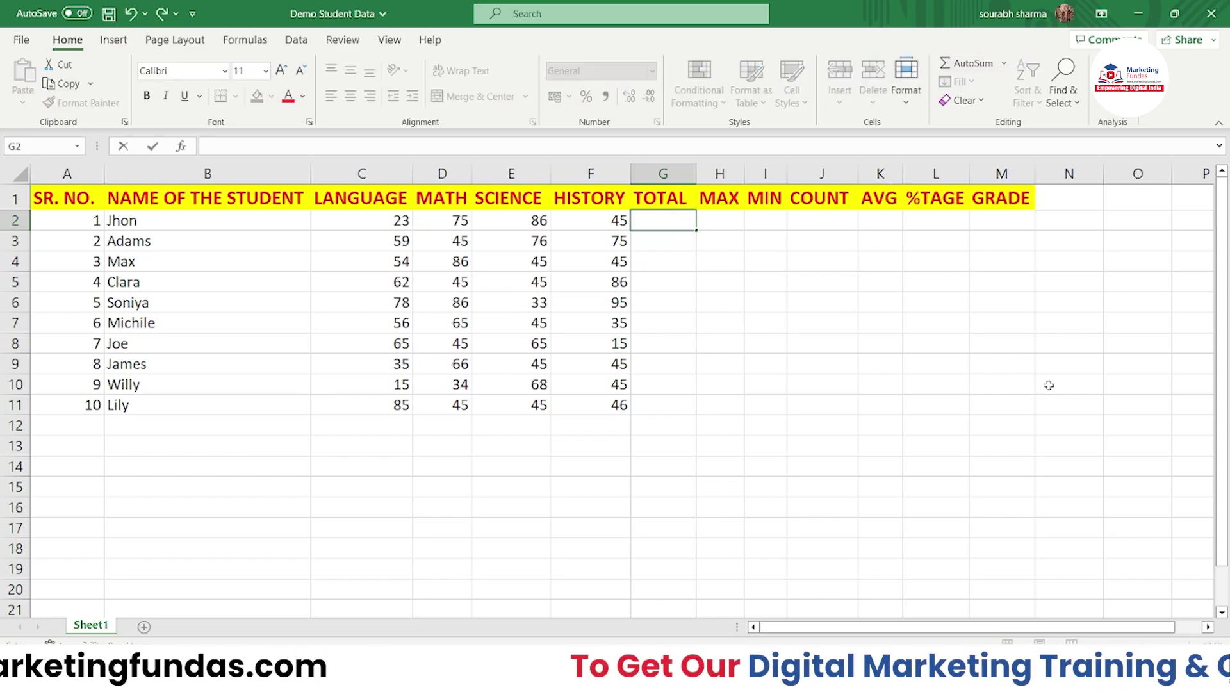
pyautogui.write('=')
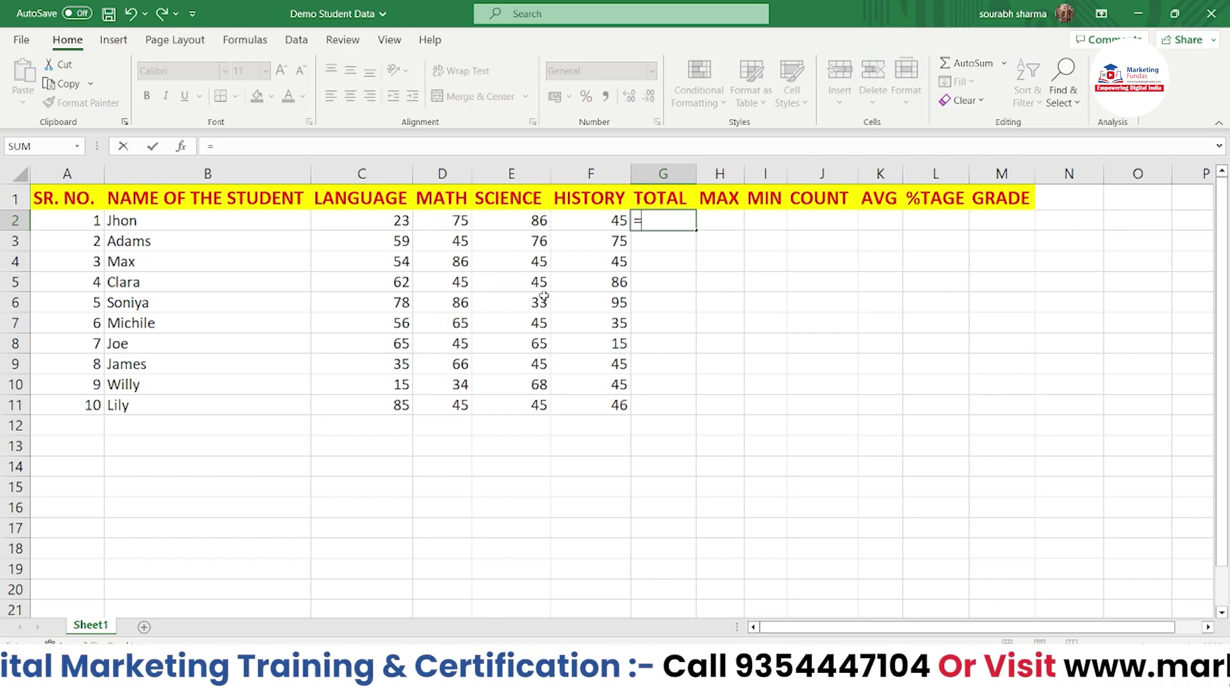
# - Enter =C2+D2+E2+F2 in G2 for a total of 229
pyautogui.click(380, 225)
pyautogui.write('+')
pyautogui.click(440, 225)
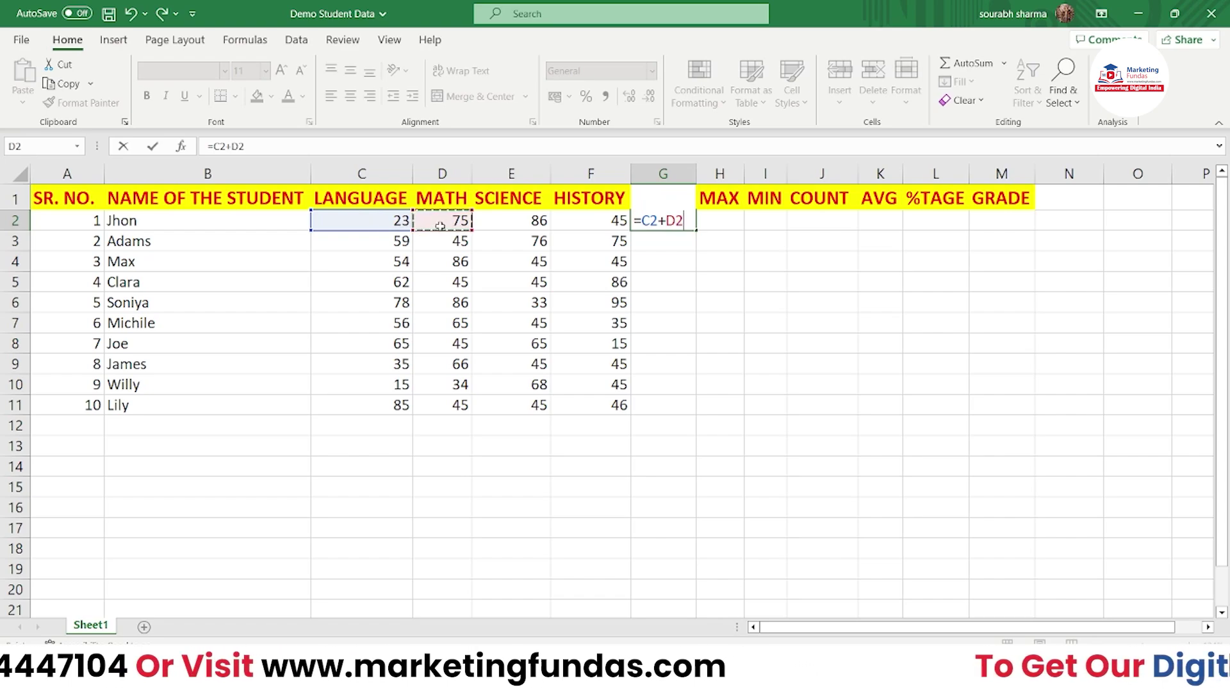
pyautogui.write('+')
pyautogui.click(545, 224)
pyautogui.write('+')
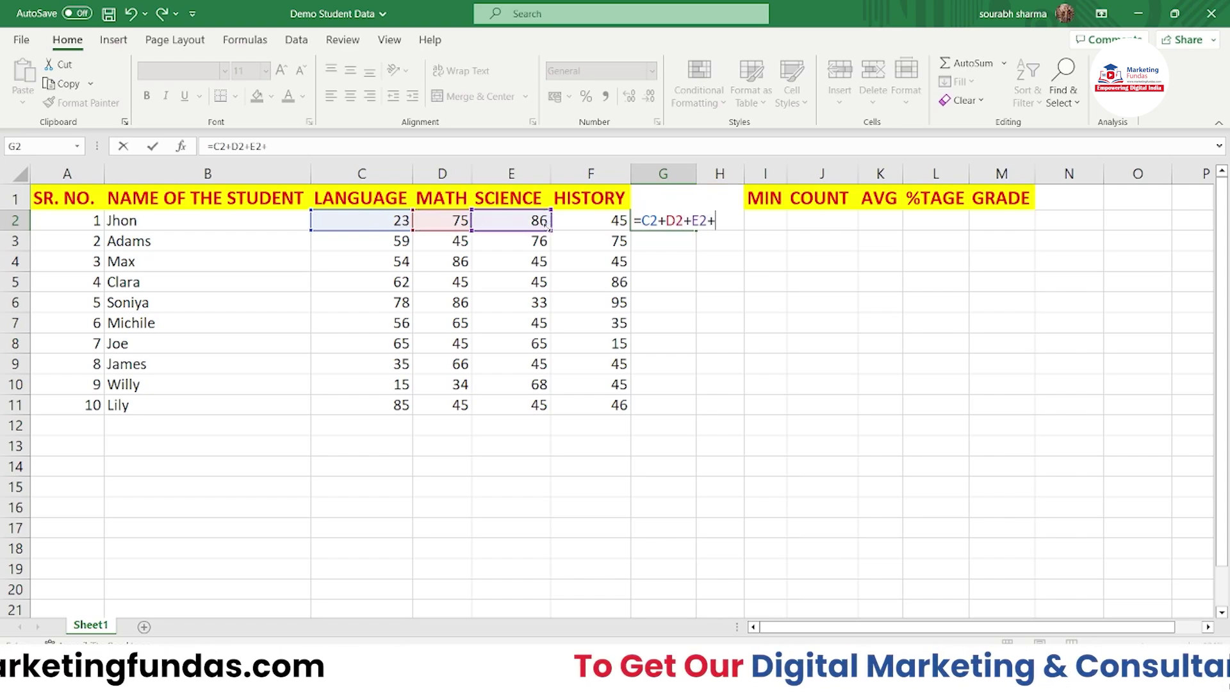
pyautogui.click(599, 224)
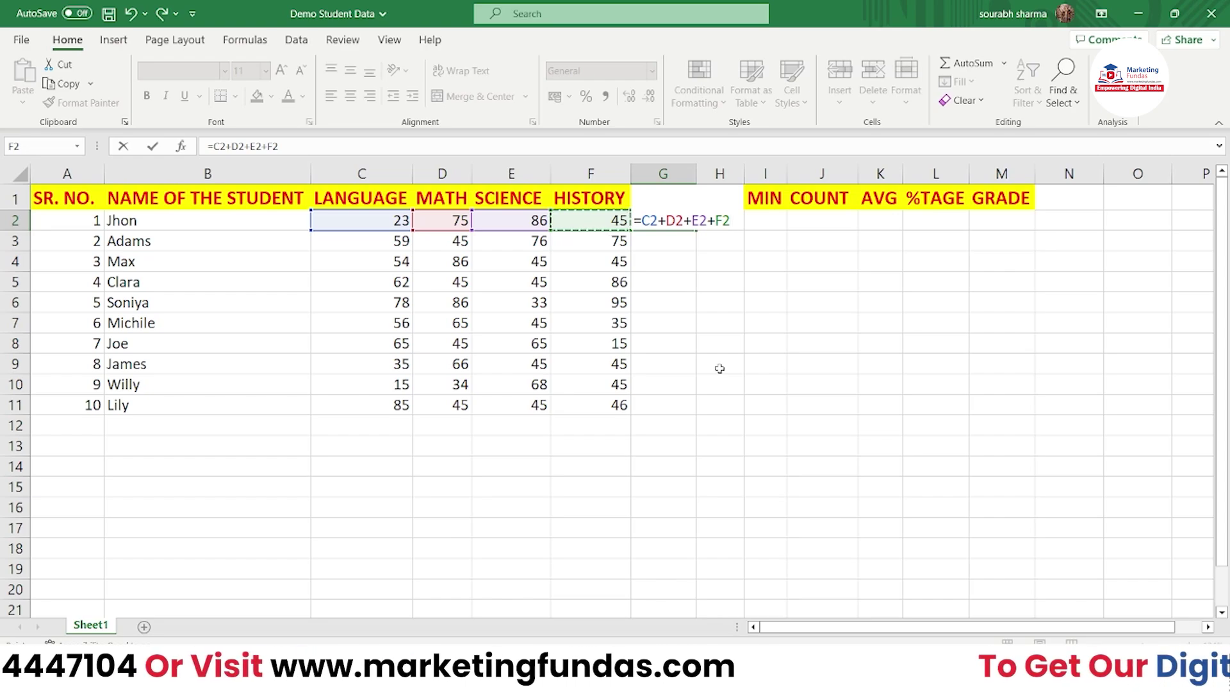
pyautogui.press('Return')
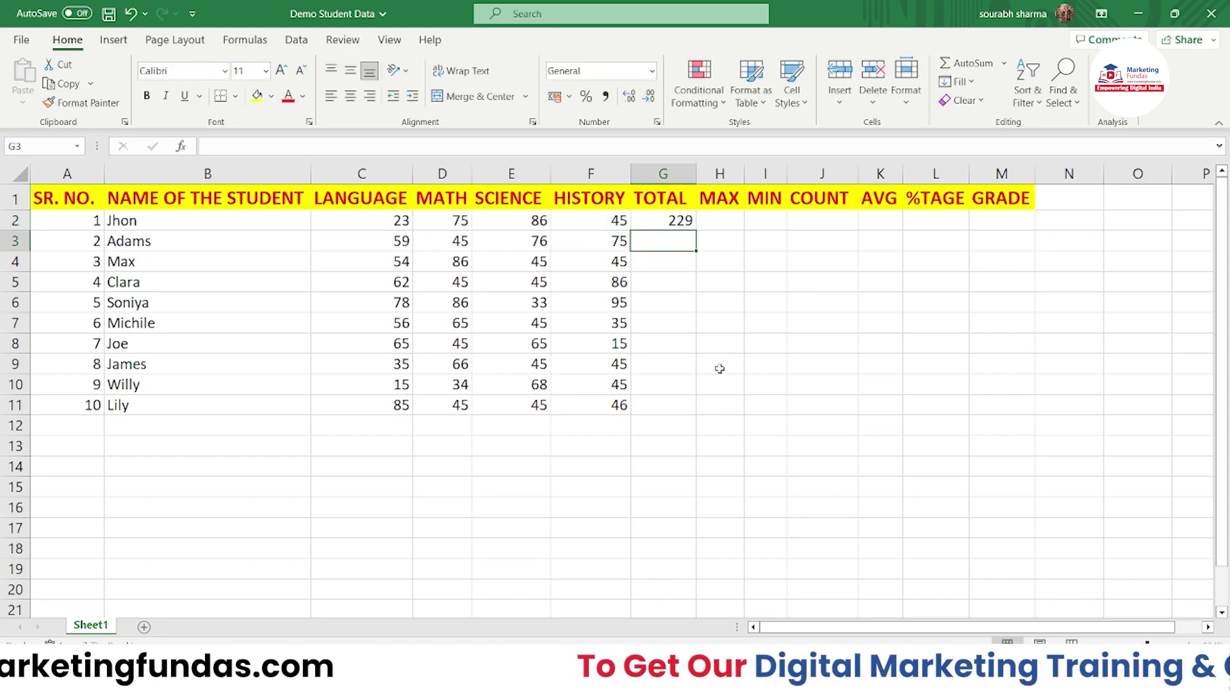
# - Remove the =C2+D2+E2+F2 formula so G2 is blank again
pyautogui.click(678, 223)
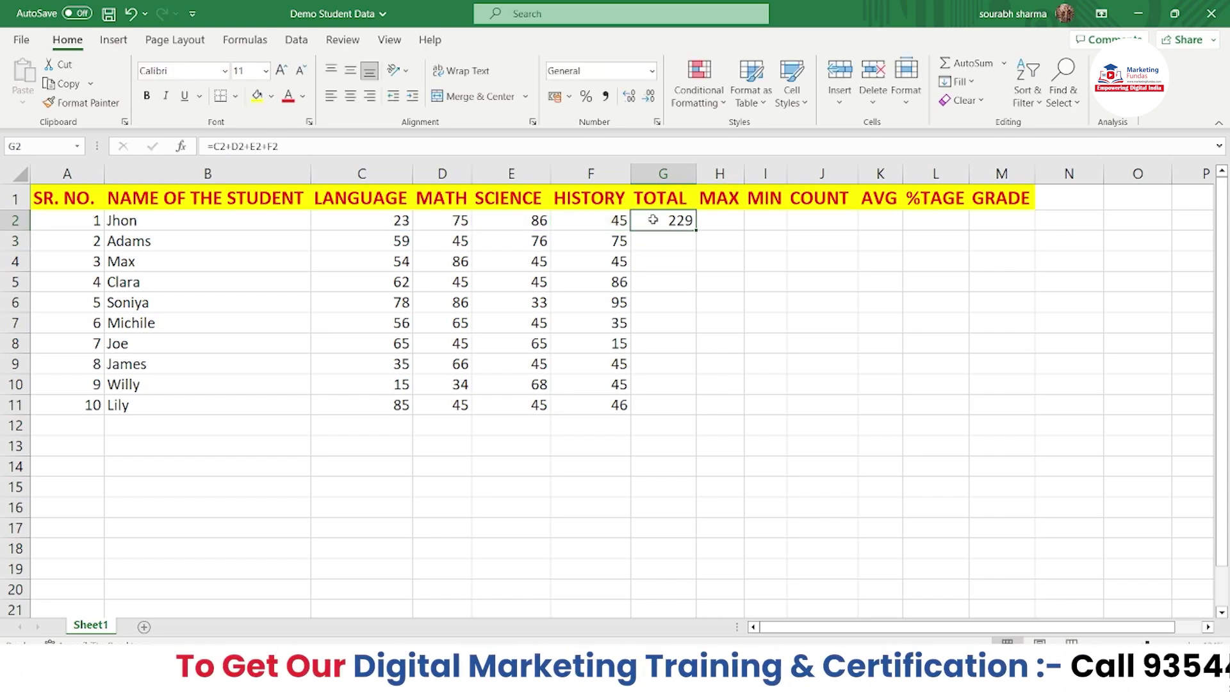
pyautogui.doubleClick(677, 223)
pyautogui.moveTo(730, 222); pyautogui.dragTo(624, 222)
pyautogui.press('Escape')
pyautogui.press('Delete')
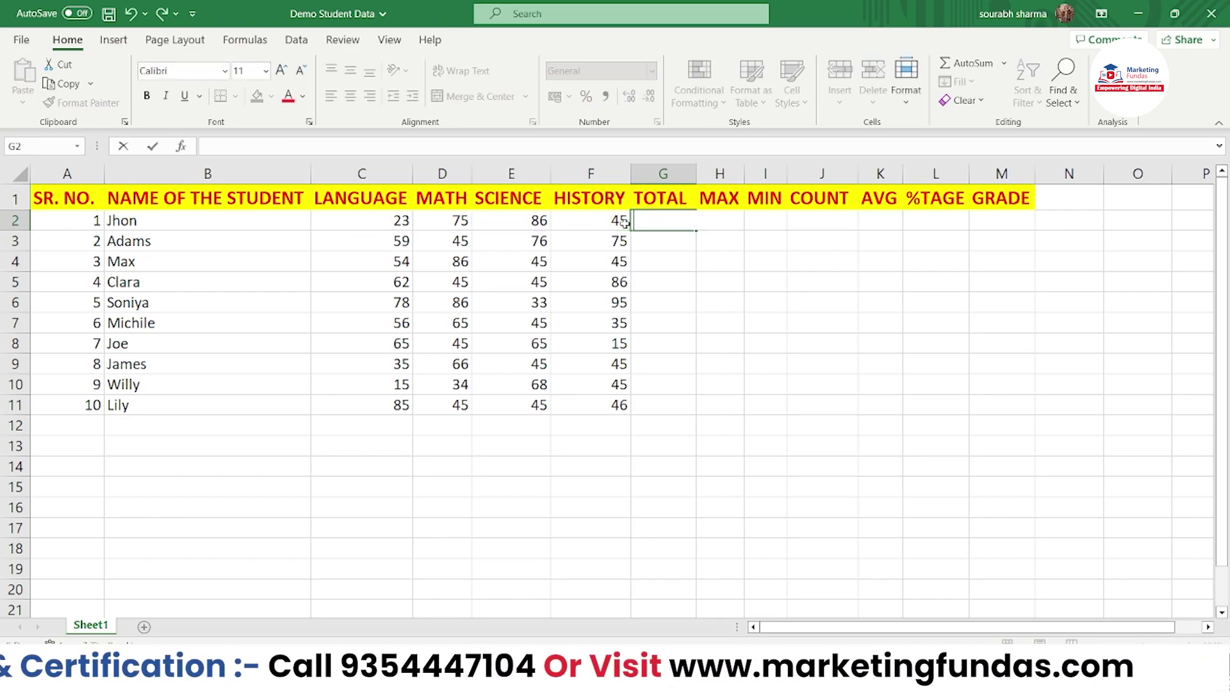
pyautogui.click(647, 257)
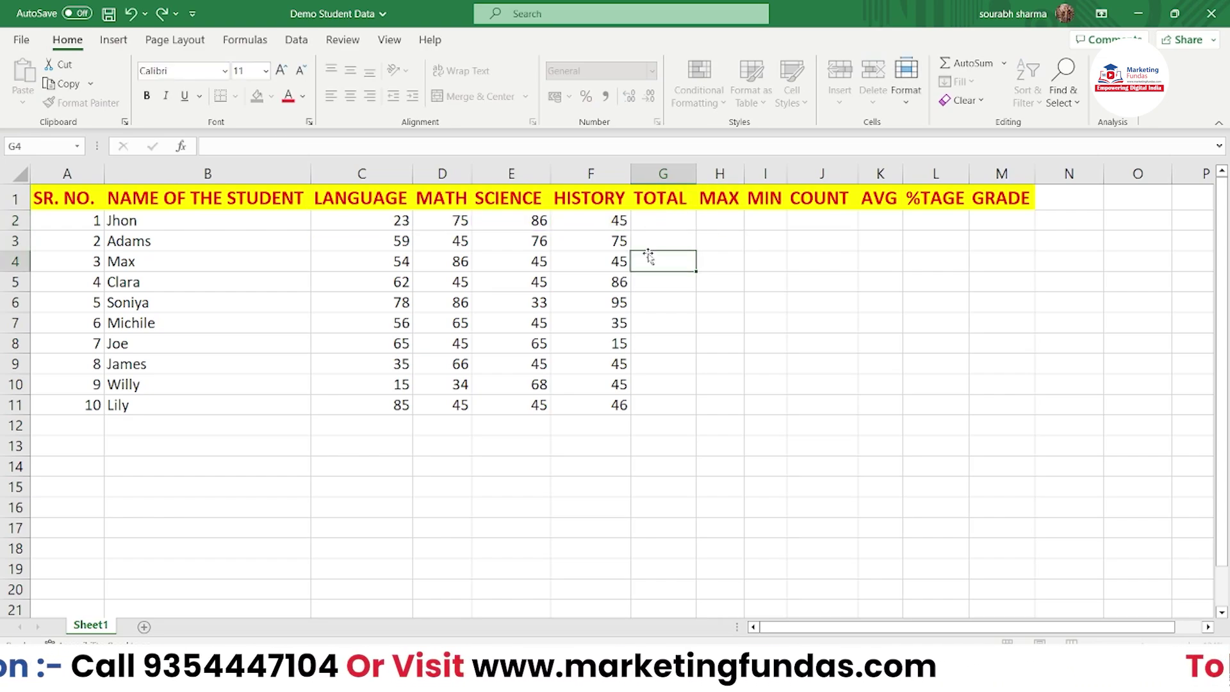
pyautogui.click(663, 224)
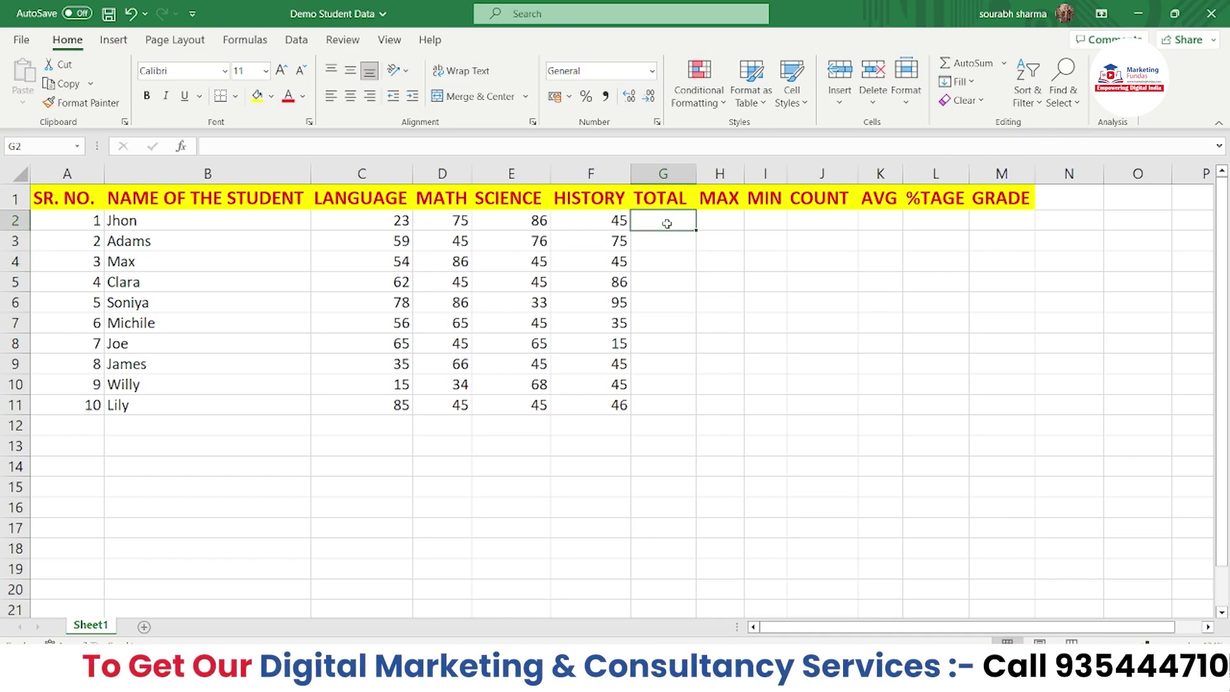
# - AutoSum =SUM(C2:F2) in G2 and fill it down to G11, from 229 to 221
pyautogui.click(964, 63)
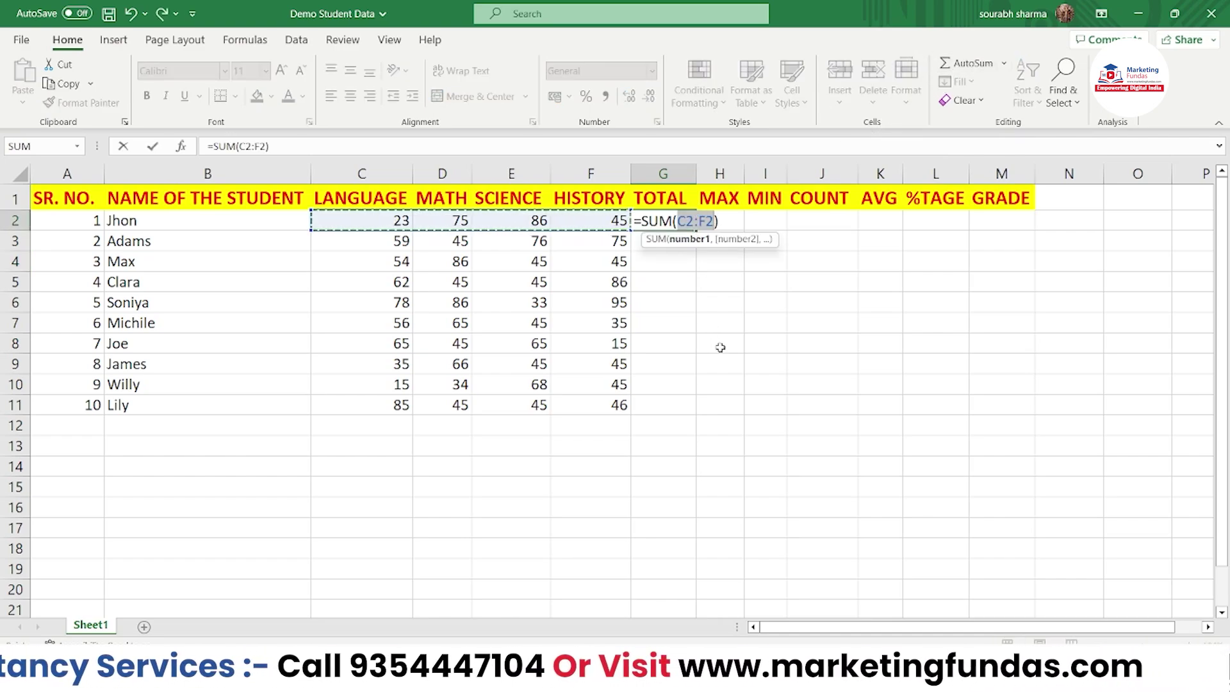
pyautogui.press('Return')
pyautogui.click(651, 221)
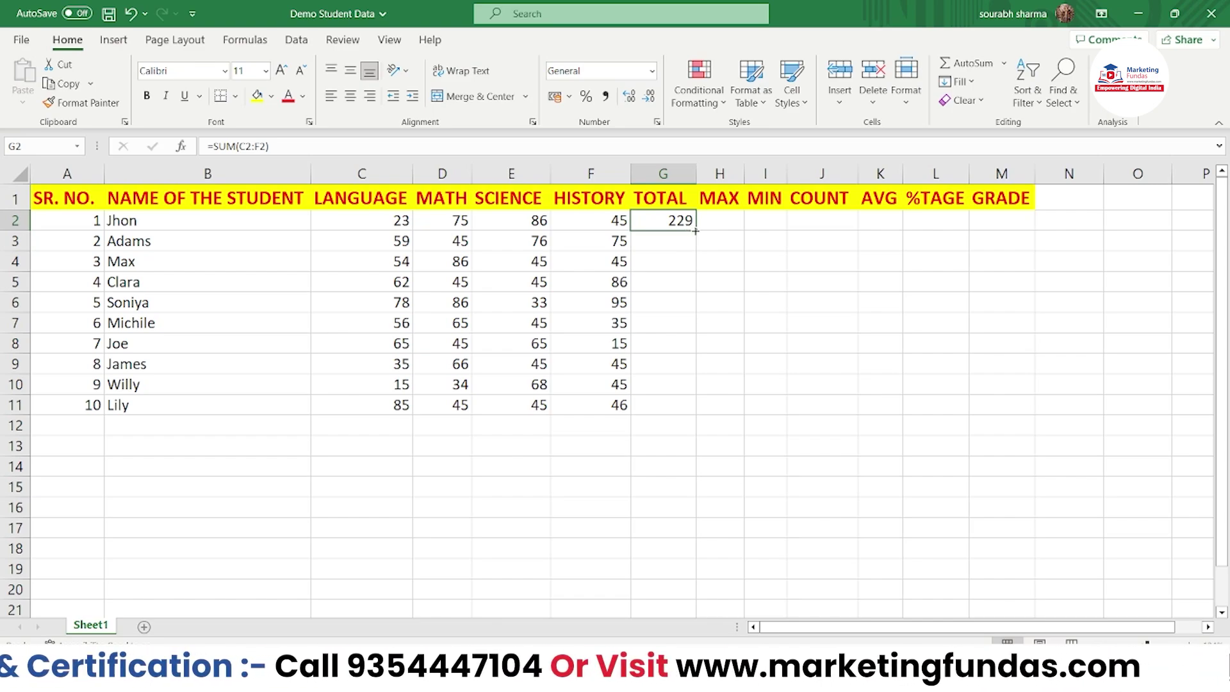
pyautogui.moveTo(695, 230); pyautogui.dragTo(683, 420)
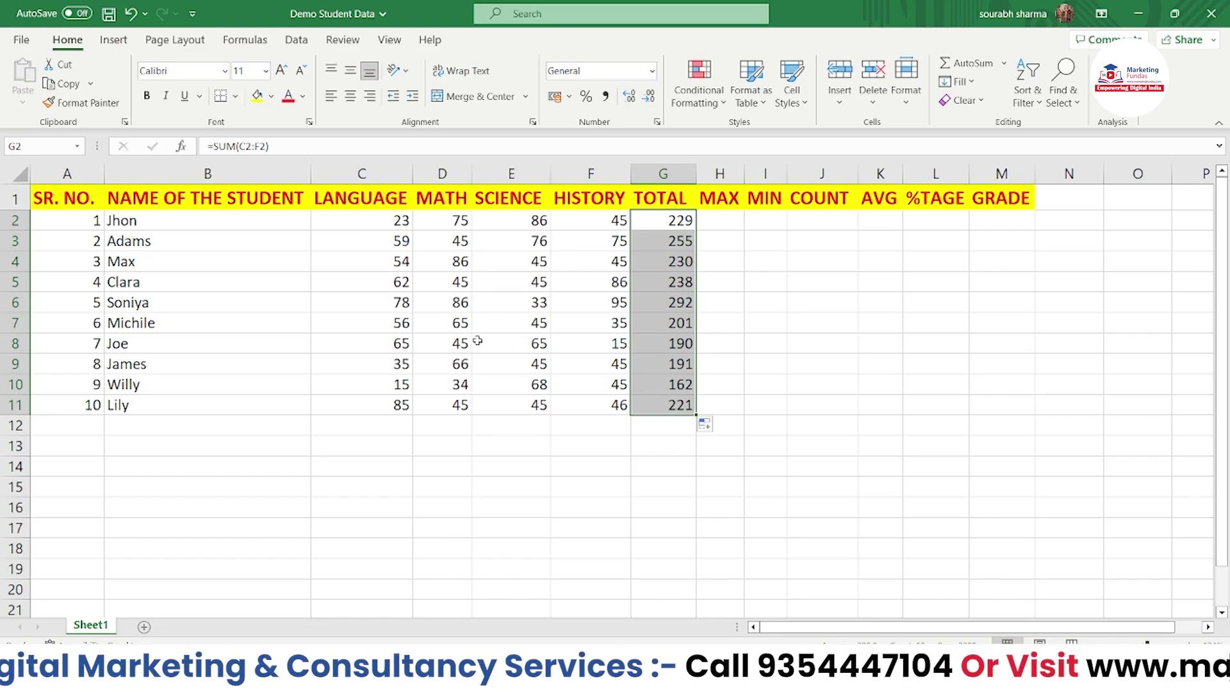
# - Change the LANGUAGE mark in C8 from 65 to 55
pyautogui.click(384, 347)
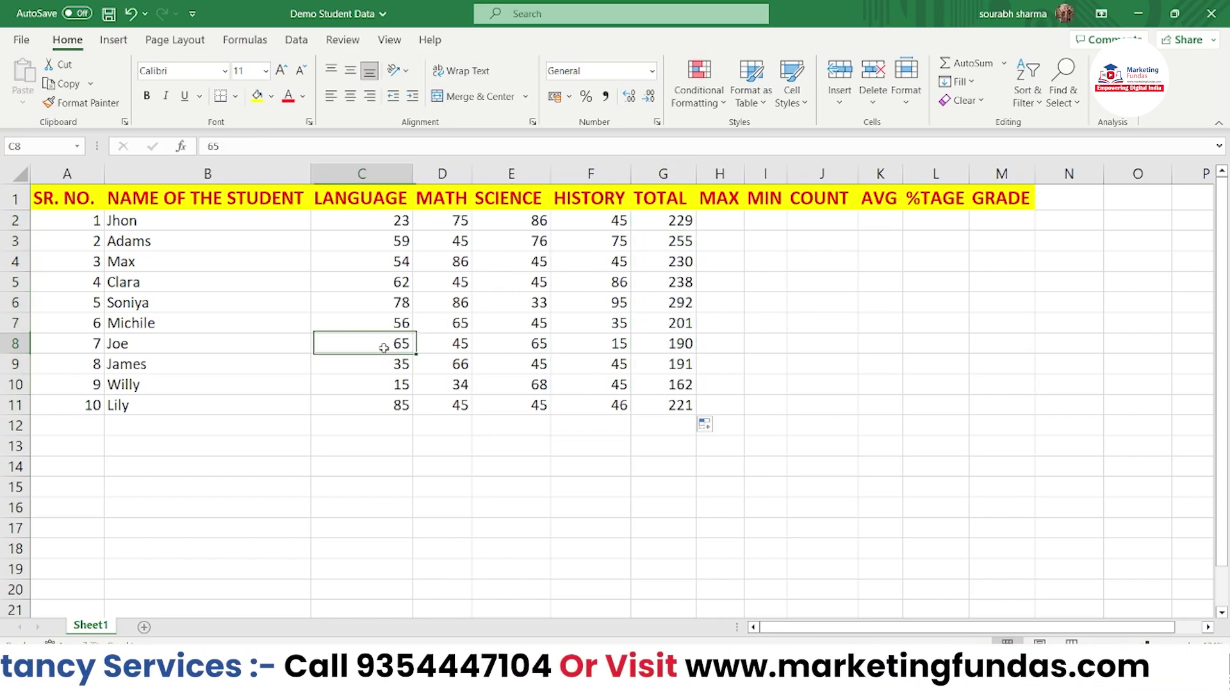
pyautogui.doubleClick(384, 347)
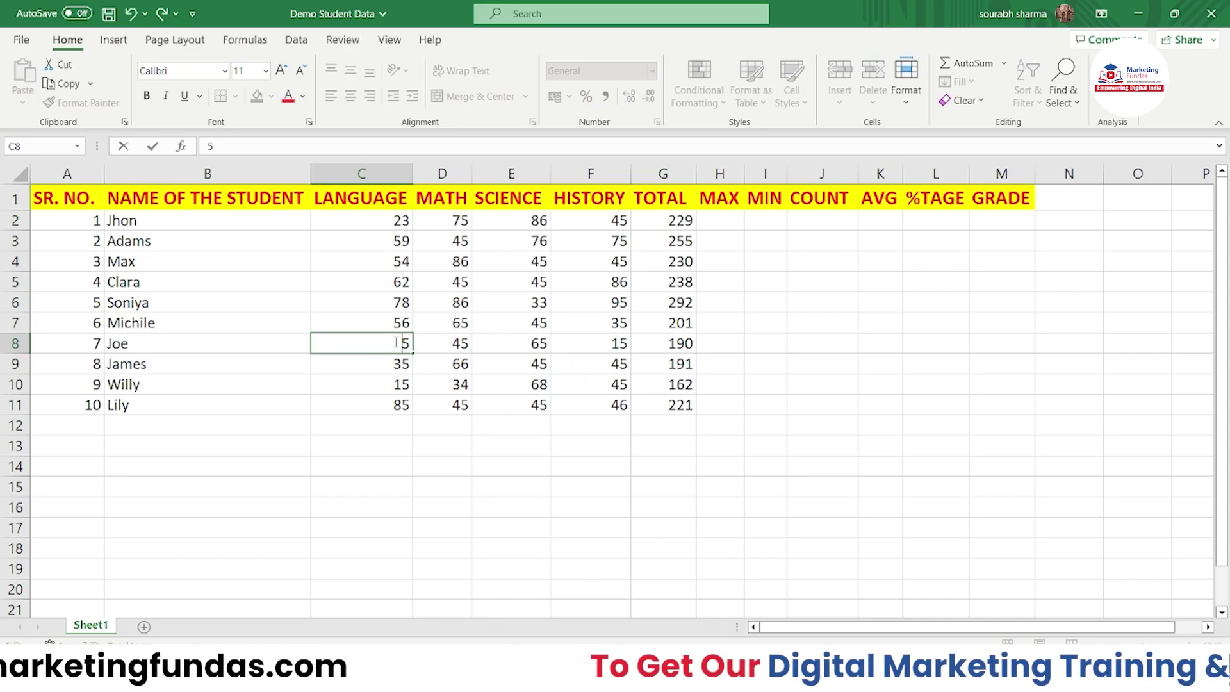
pyautogui.click(595, 522)
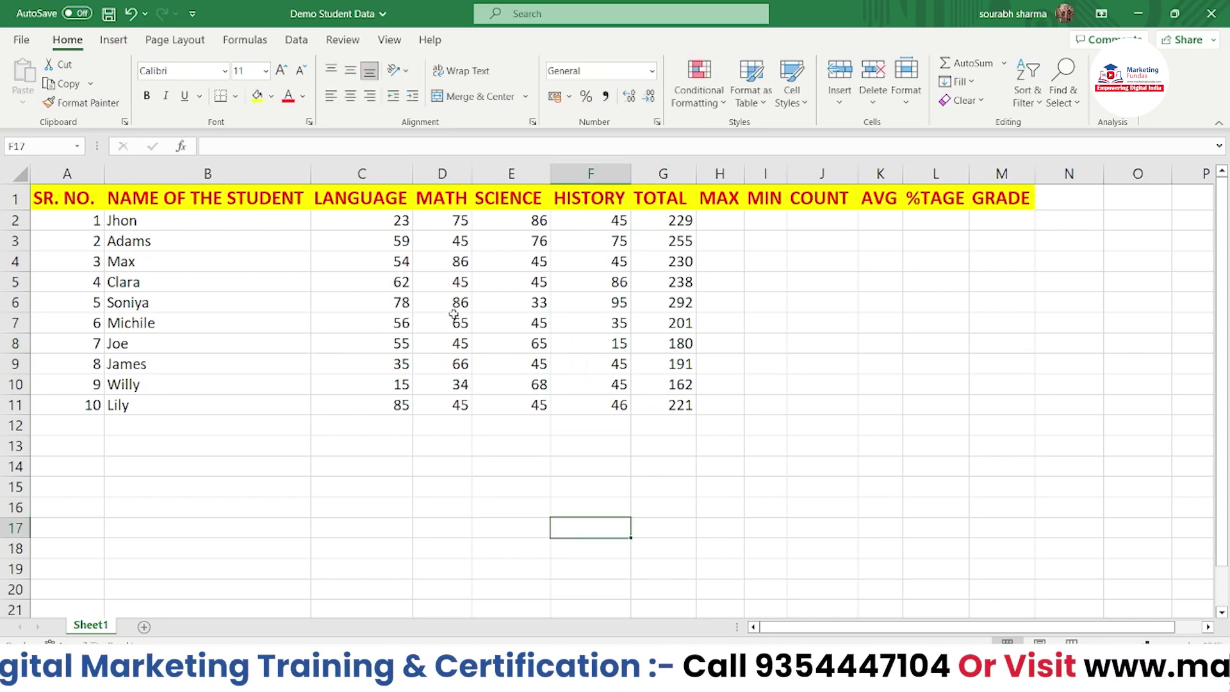
# - Change the SCIENCE mark in E6 from 33 to 27
pyautogui.doubleClick(541, 303)
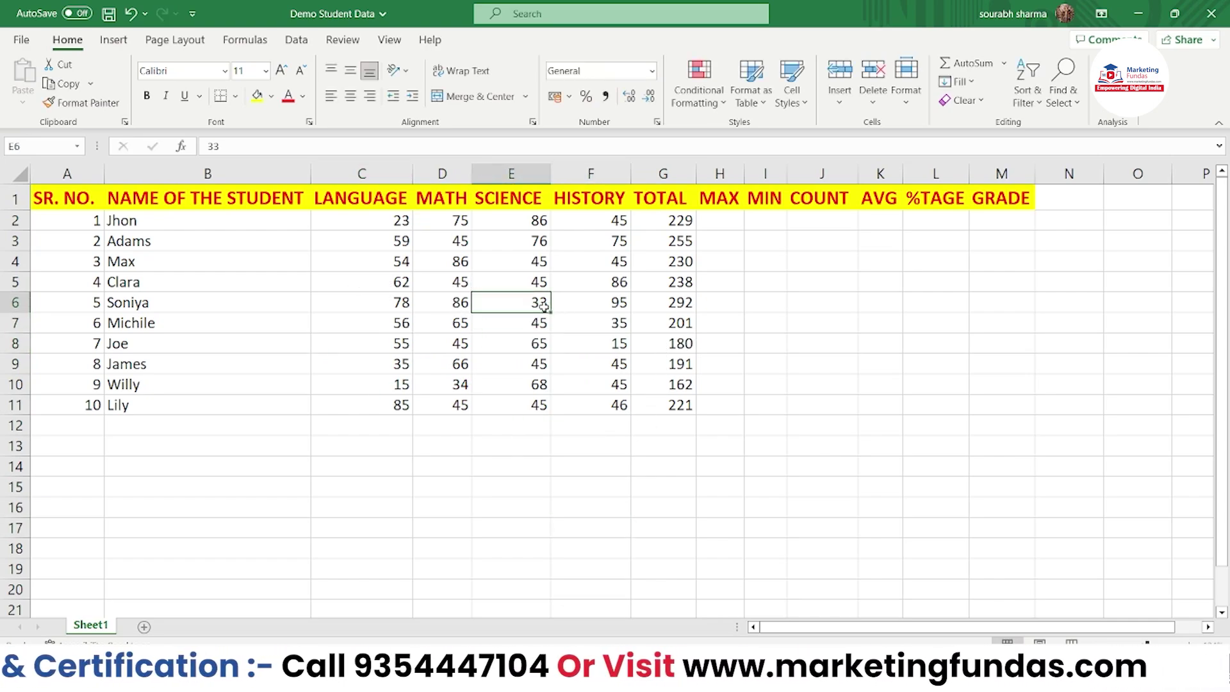
pyautogui.press('BackSpace')
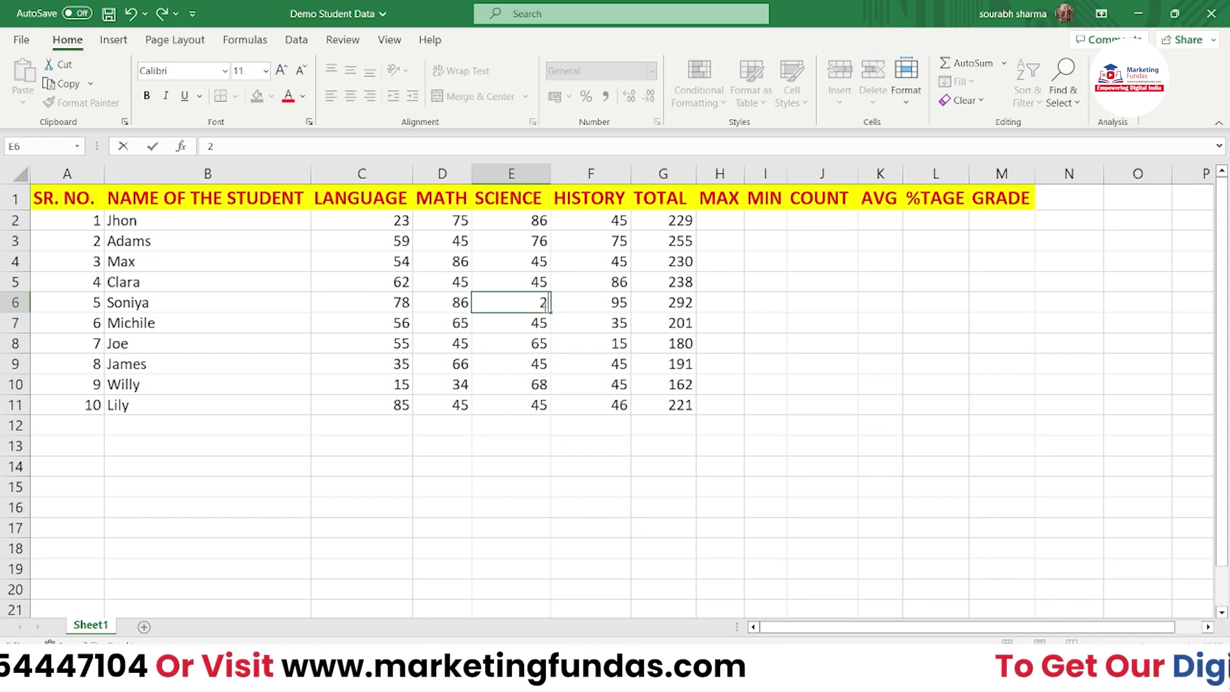
pyautogui.write('27')
pyautogui.click(627, 535)
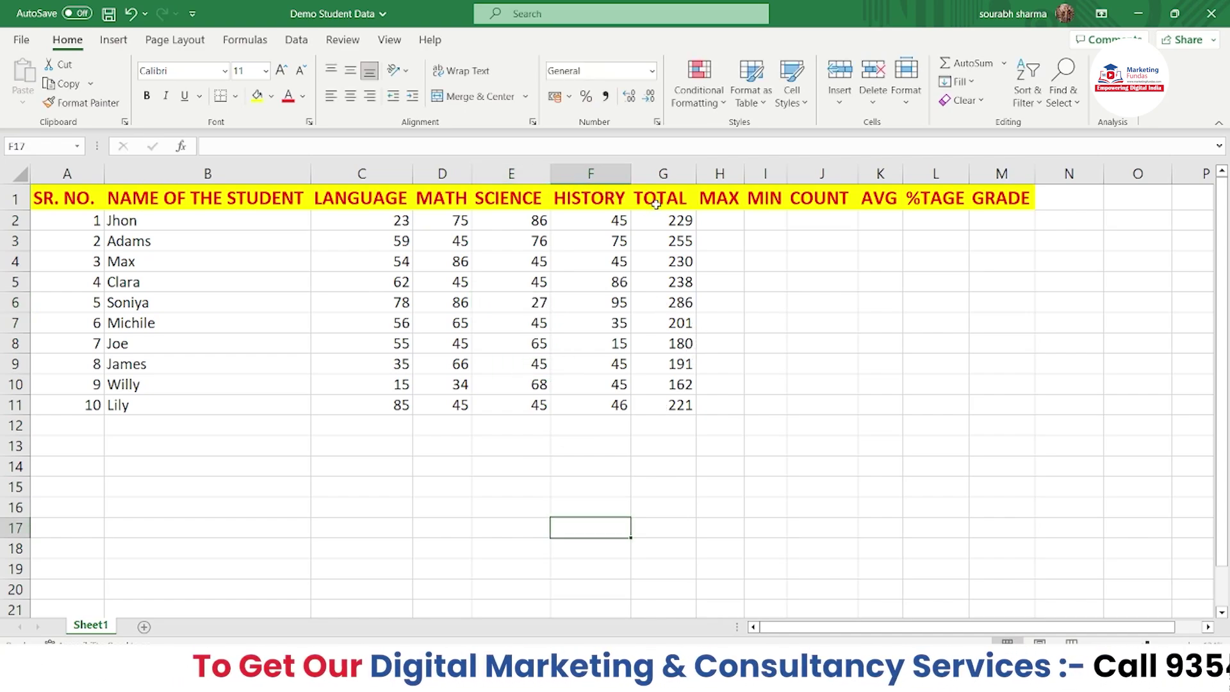
pyautogui.click(723, 215)
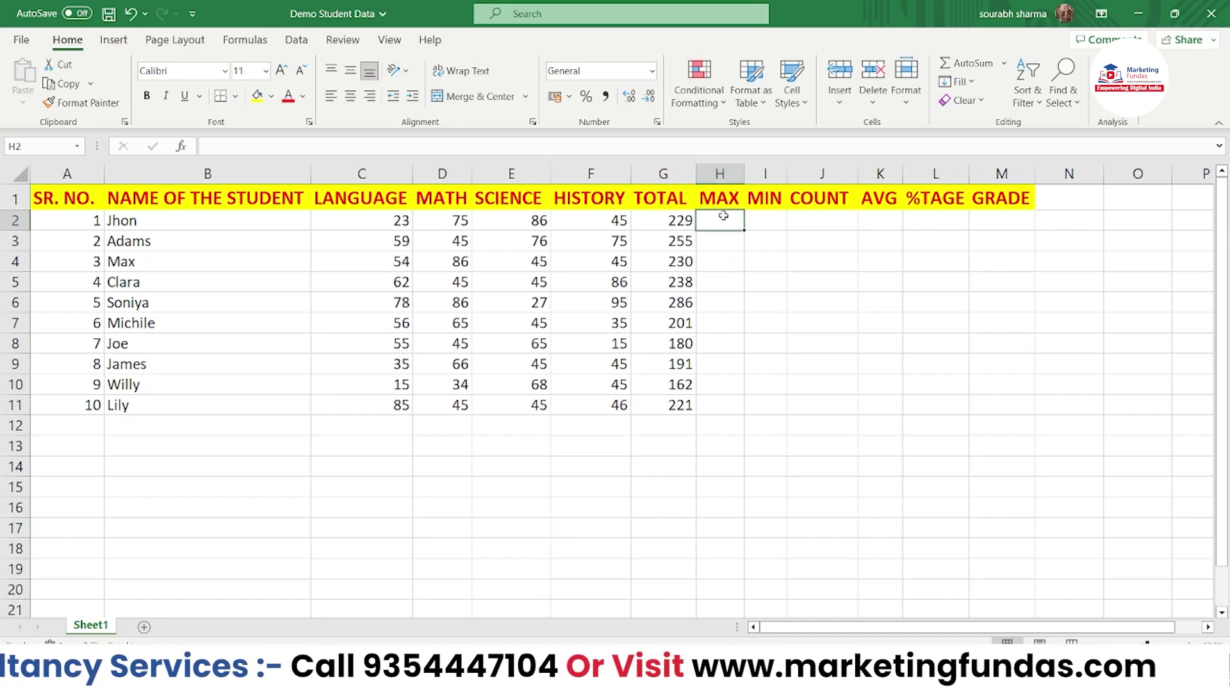
# - Enter =MAX(C2:F2) in H2 and fill it down to H11, showing 86 to 85
pyautogui.click(1005, 63)
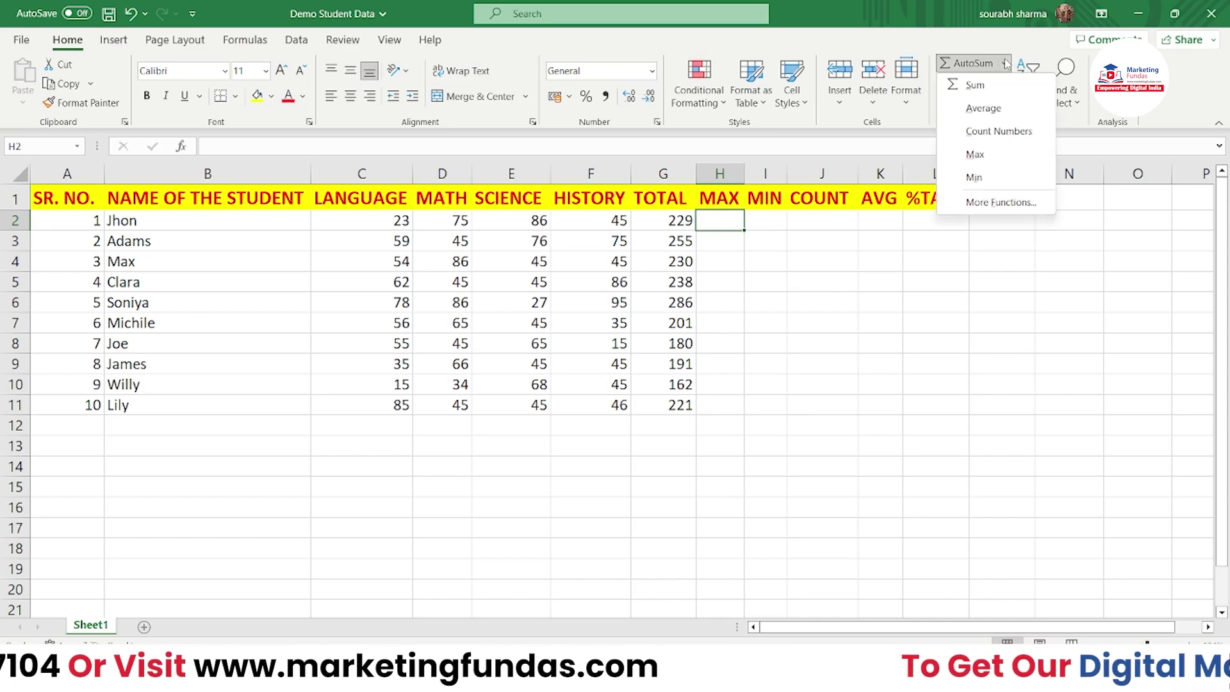
pyautogui.click(975, 155)
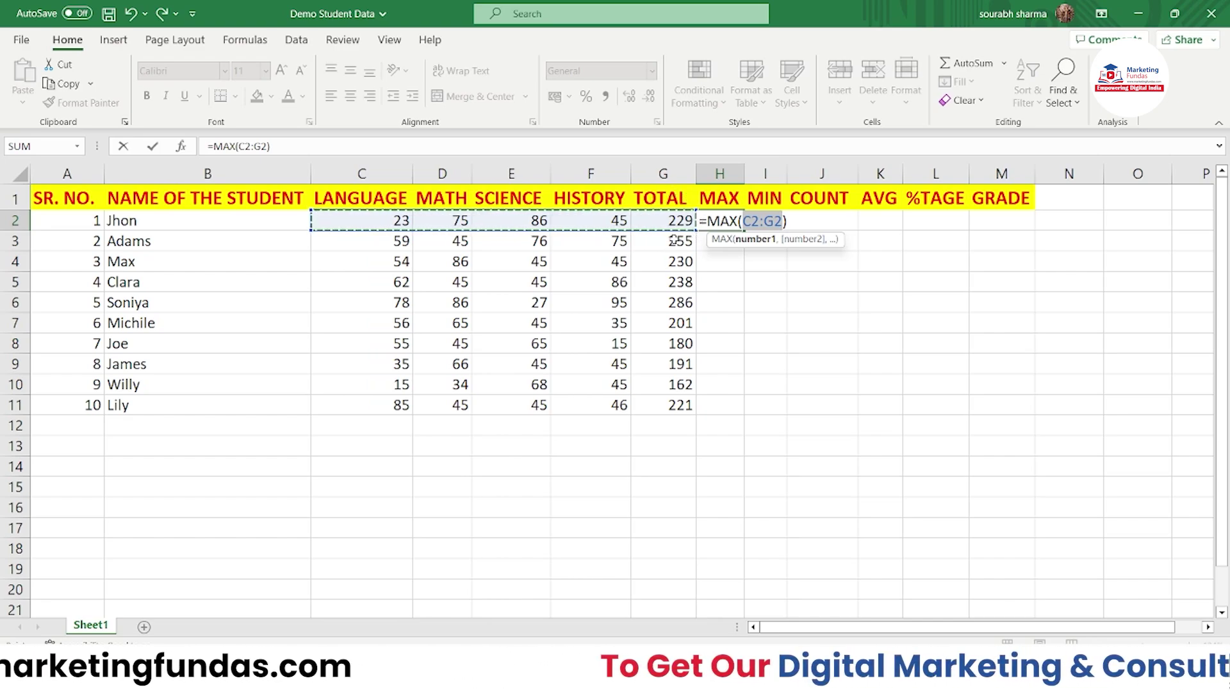
pyautogui.click(362, 223)
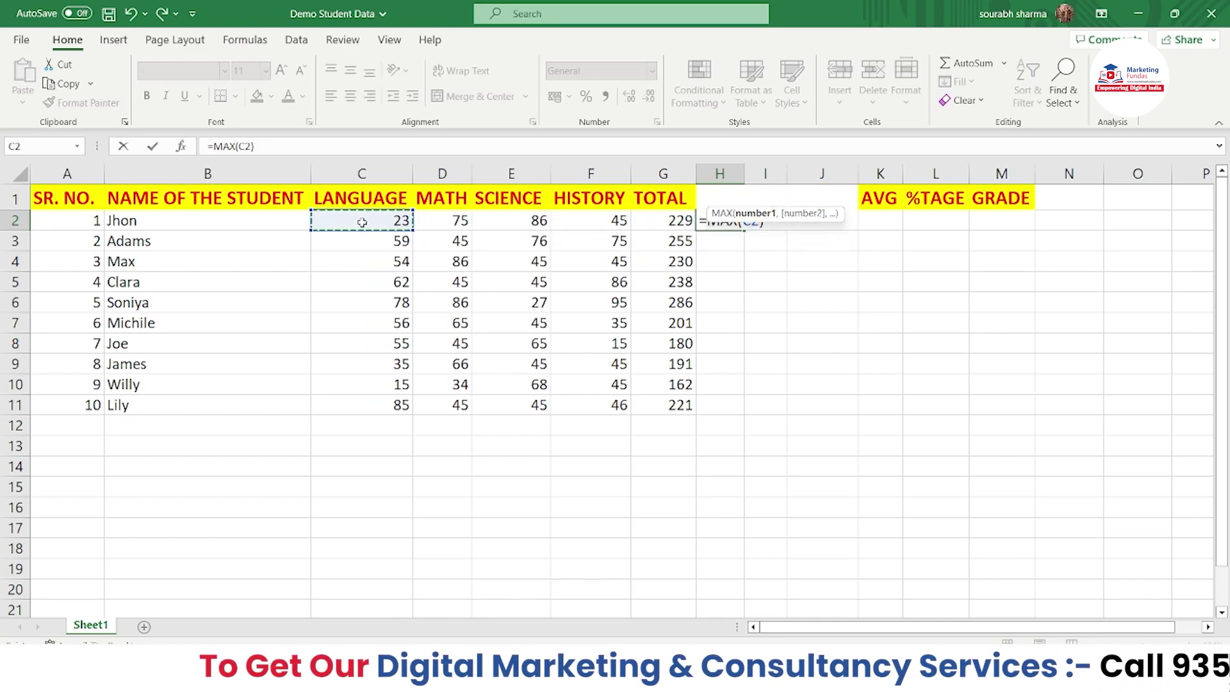
pyautogui.moveTo(403, 224); pyautogui.dragTo(603, 224)
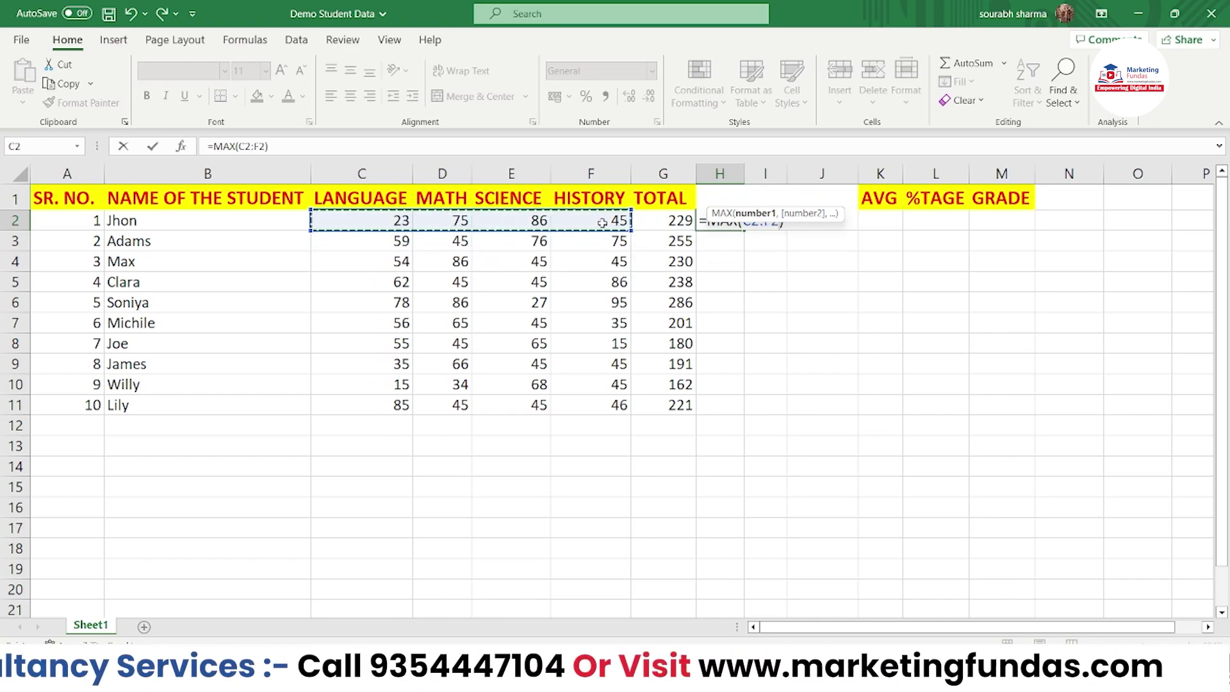
pyautogui.press('Return')
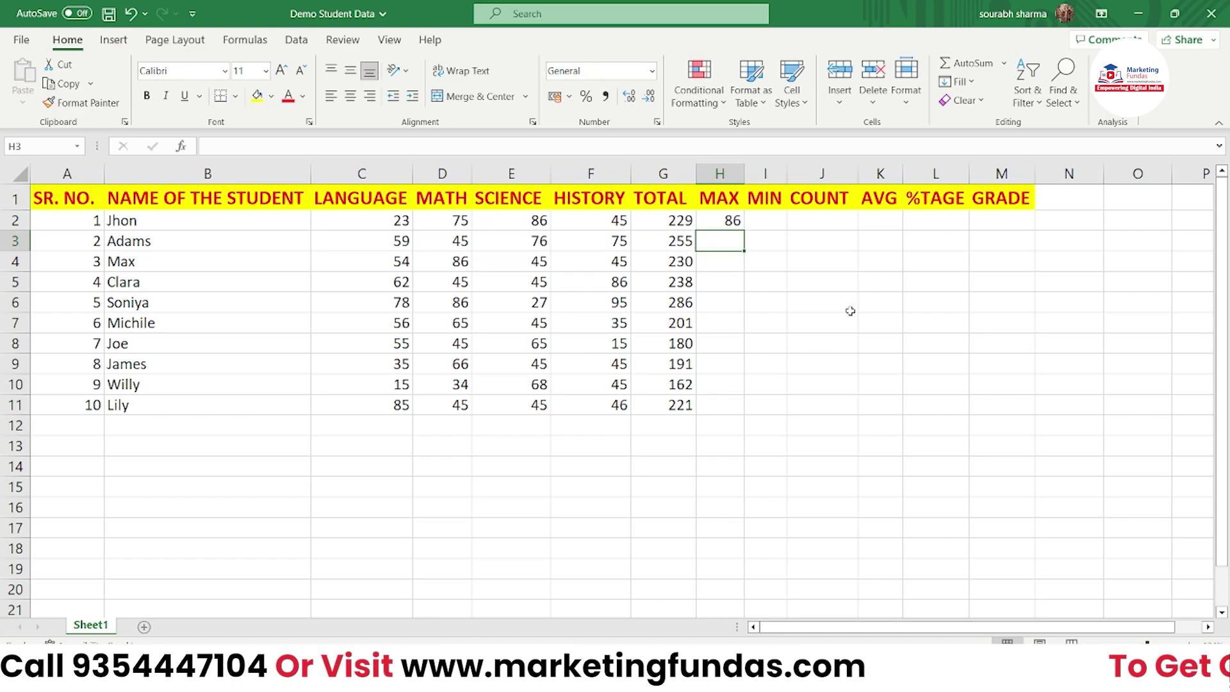
pyautogui.press('Up')
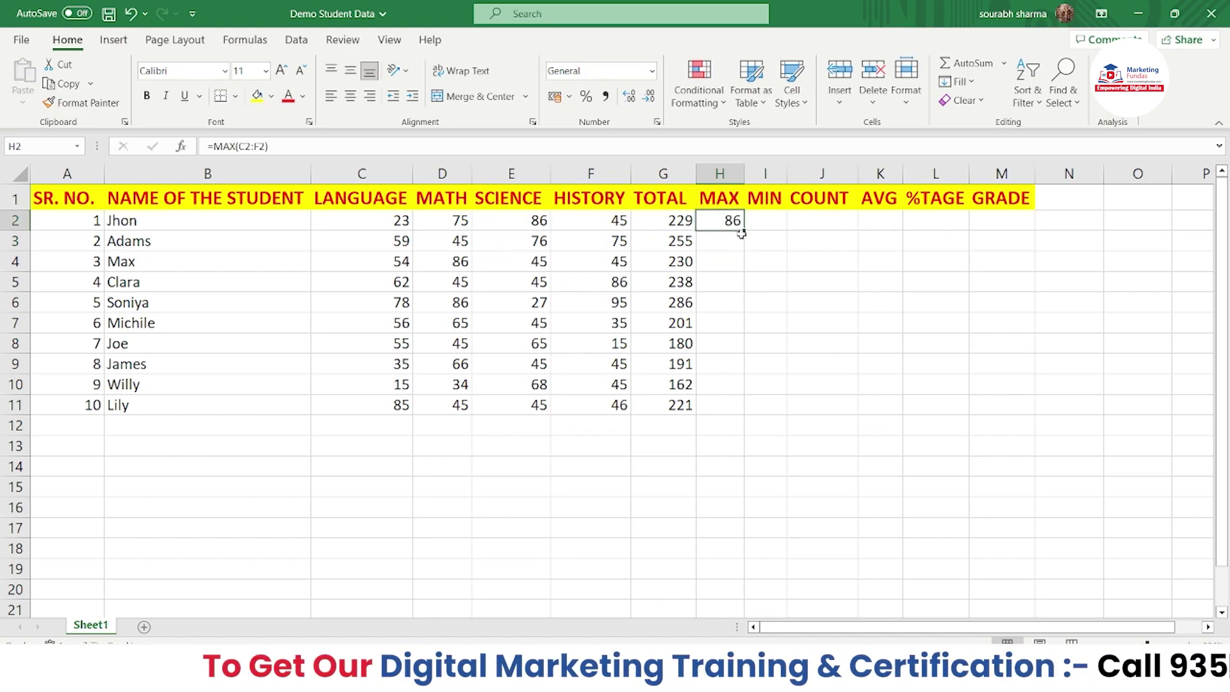
pyautogui.moveTo(744, 233); pyautogui.dragTo(735, 415)
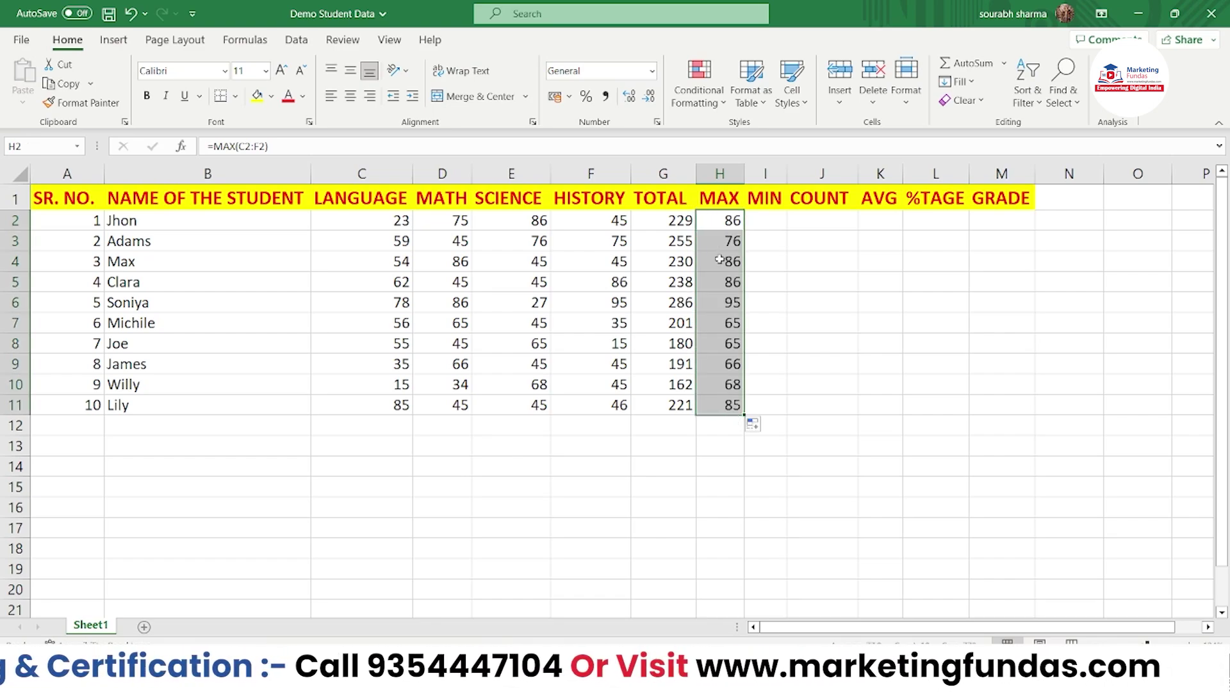
pyautogui.click(768, 218)
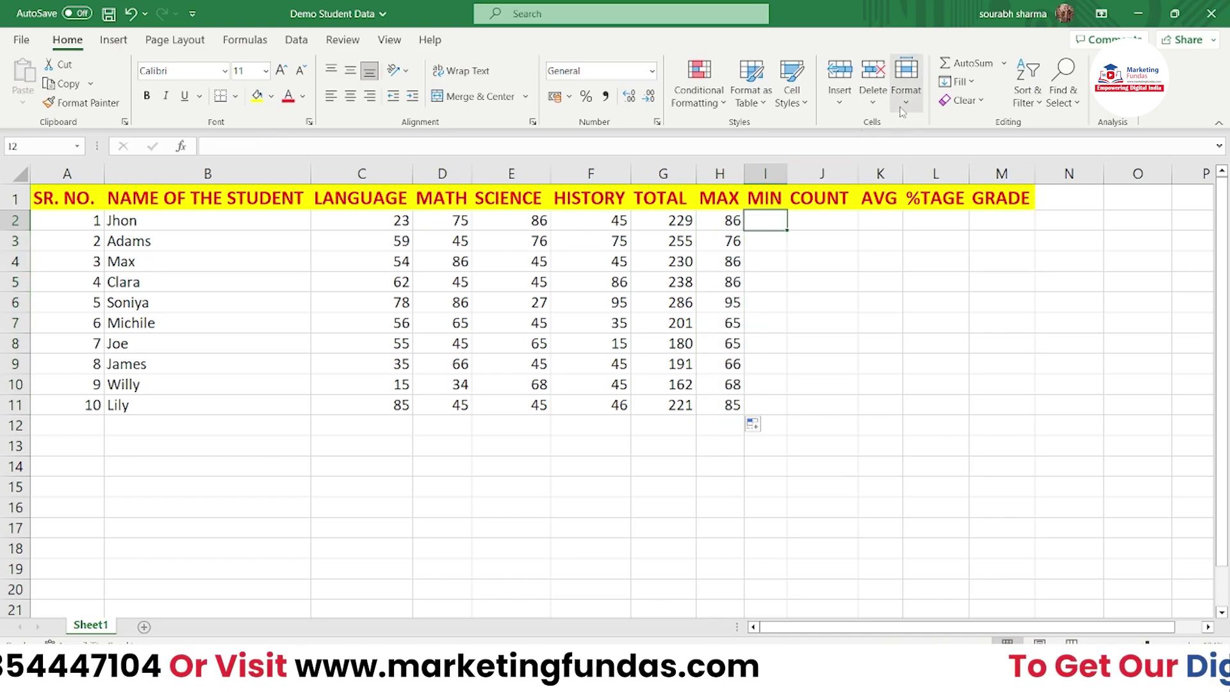
# - Enter =MIN(C2:F2) in I2 and fill it down to I11, from 23 to 45
pyautogui.click(1004, 66)
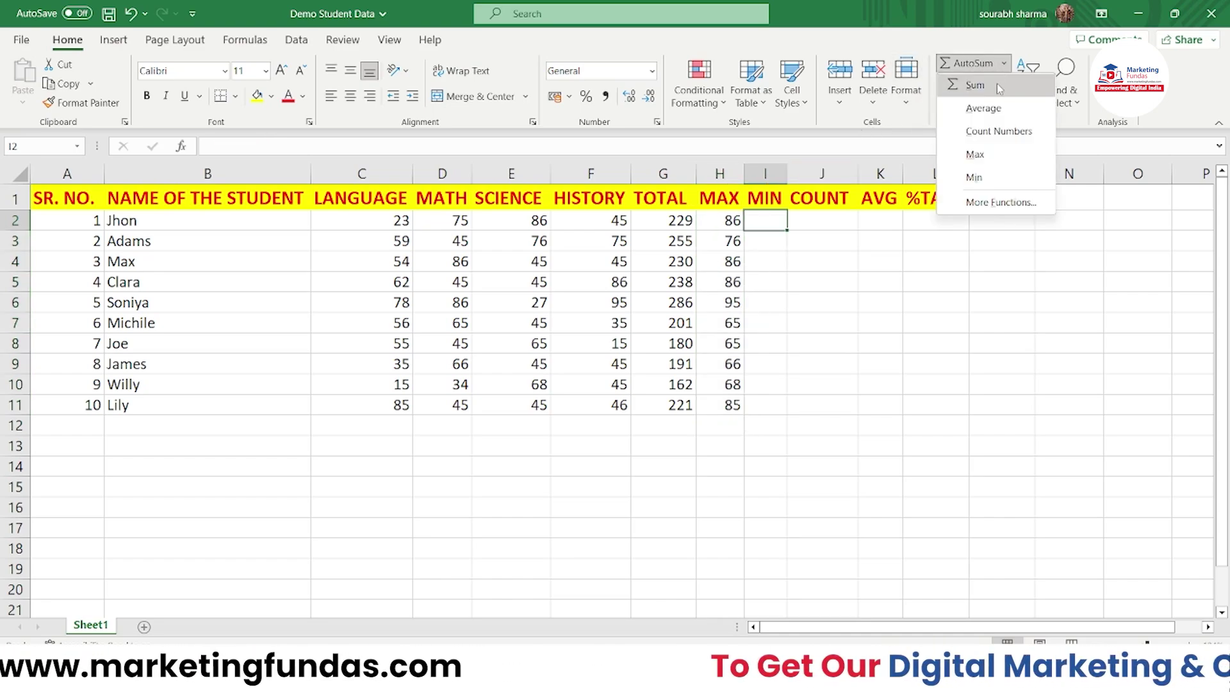
pyautogui.click(996, 172)
pyautogui.moveTo(335, 220); pyautogui.dragTo(618, 220)
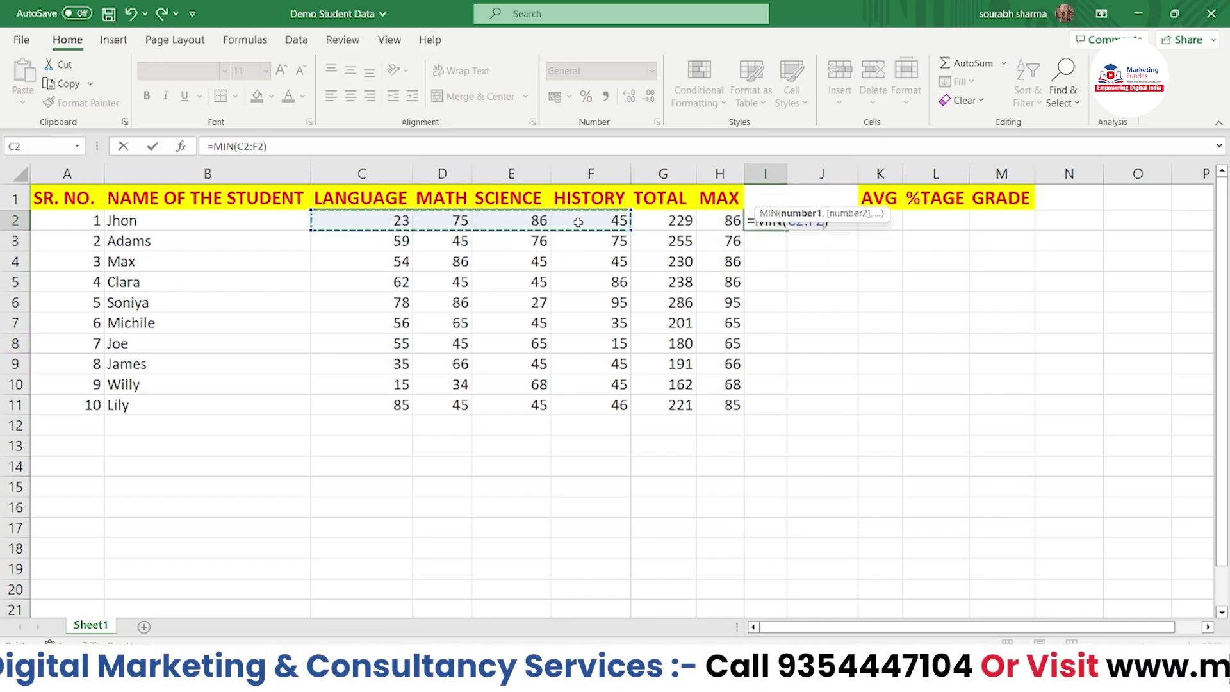
pyautogui.press('Return')
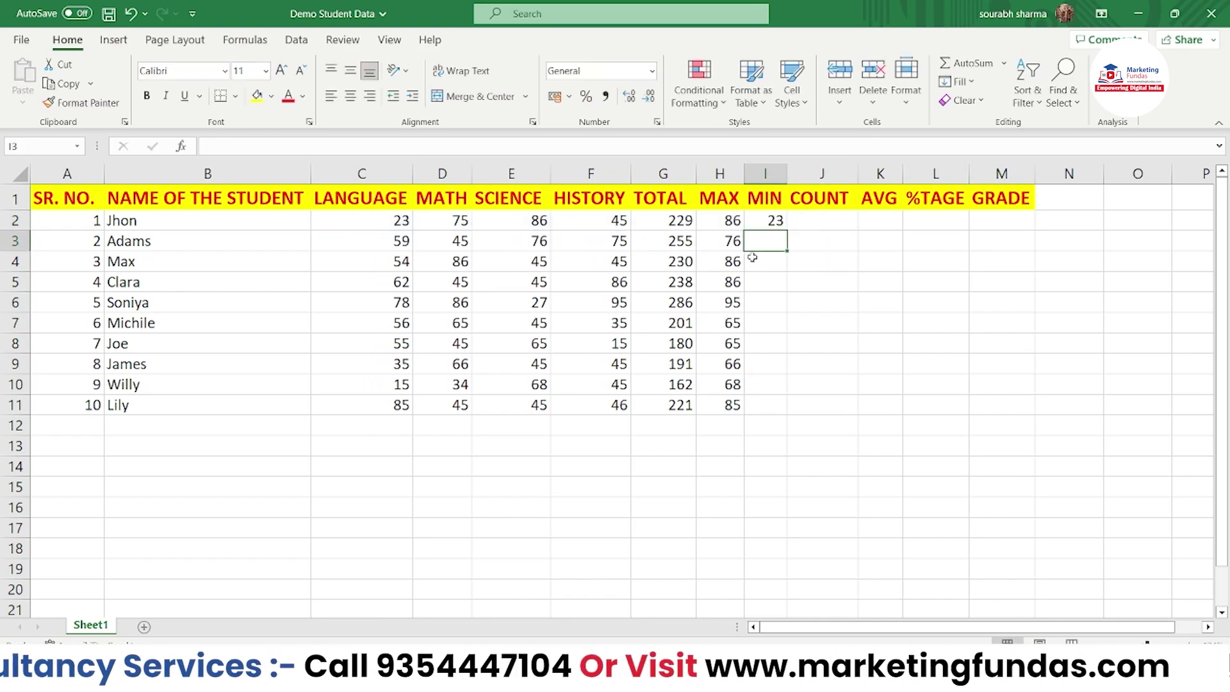
pyautogui.click(777, 225)
pyautogui.moveTo(787, 231); pyautogui.dragTo(787, 411)
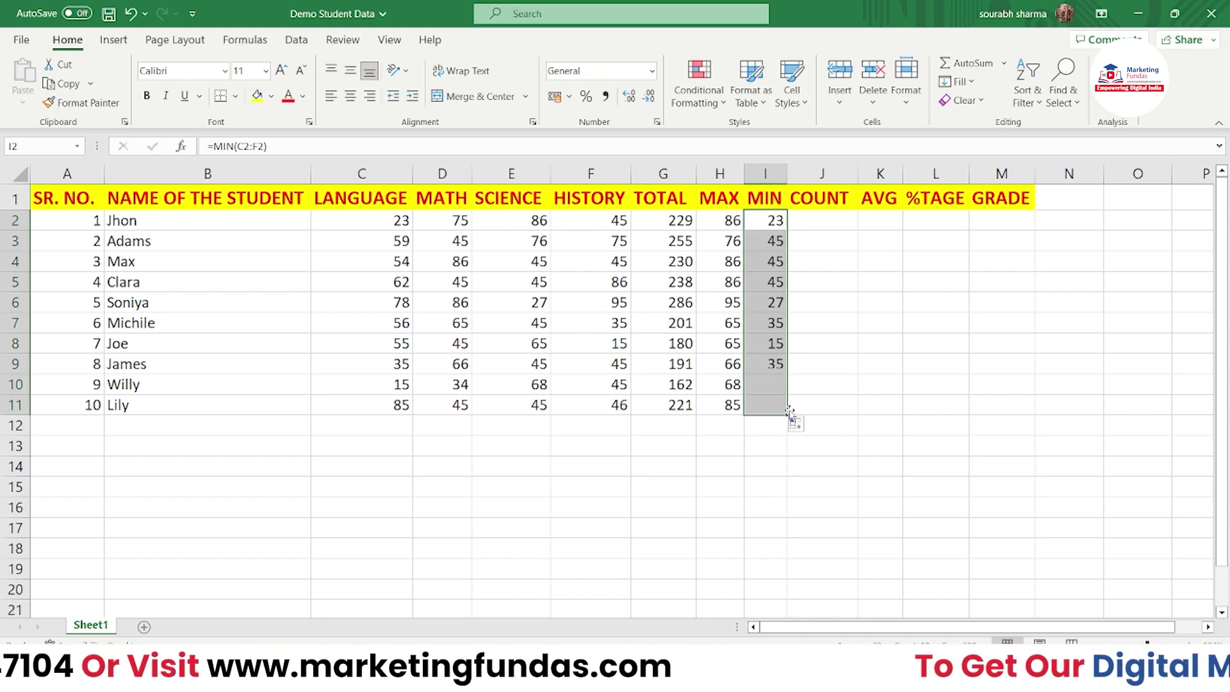
pyautogui.click(817, 223)
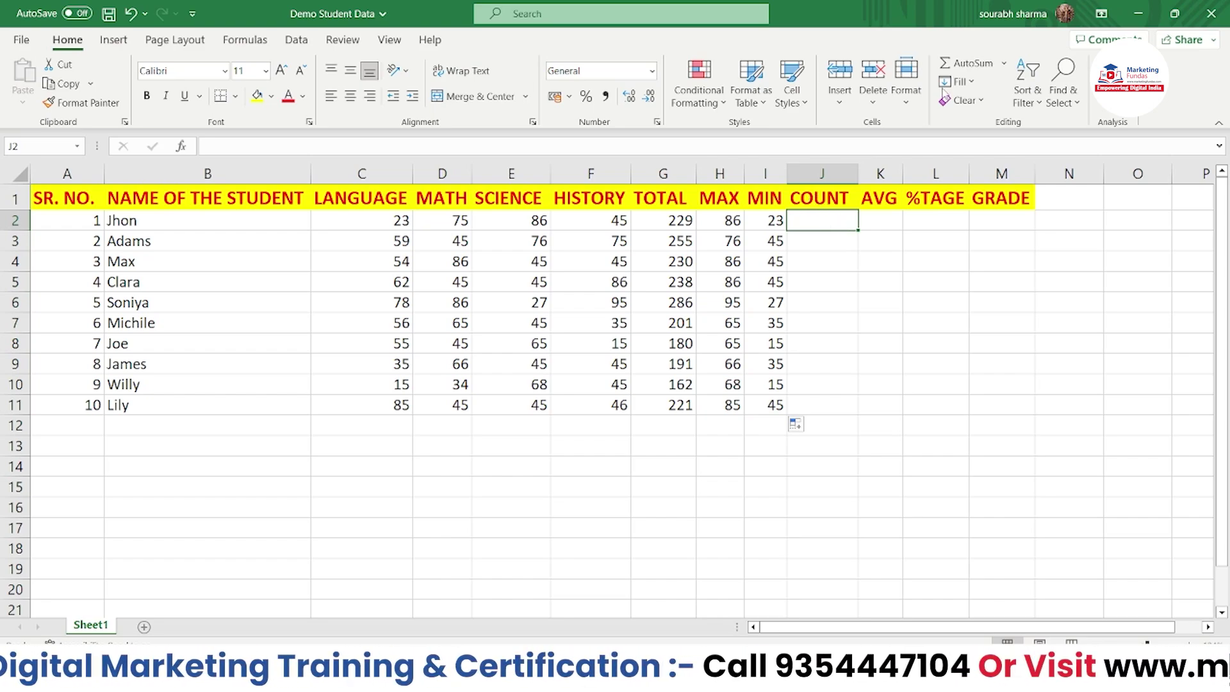
# - Enter =COUNT(C2:F2) in J2 and fill it down to J11, giving 4 per student
pyautogui.click(1003, 63)
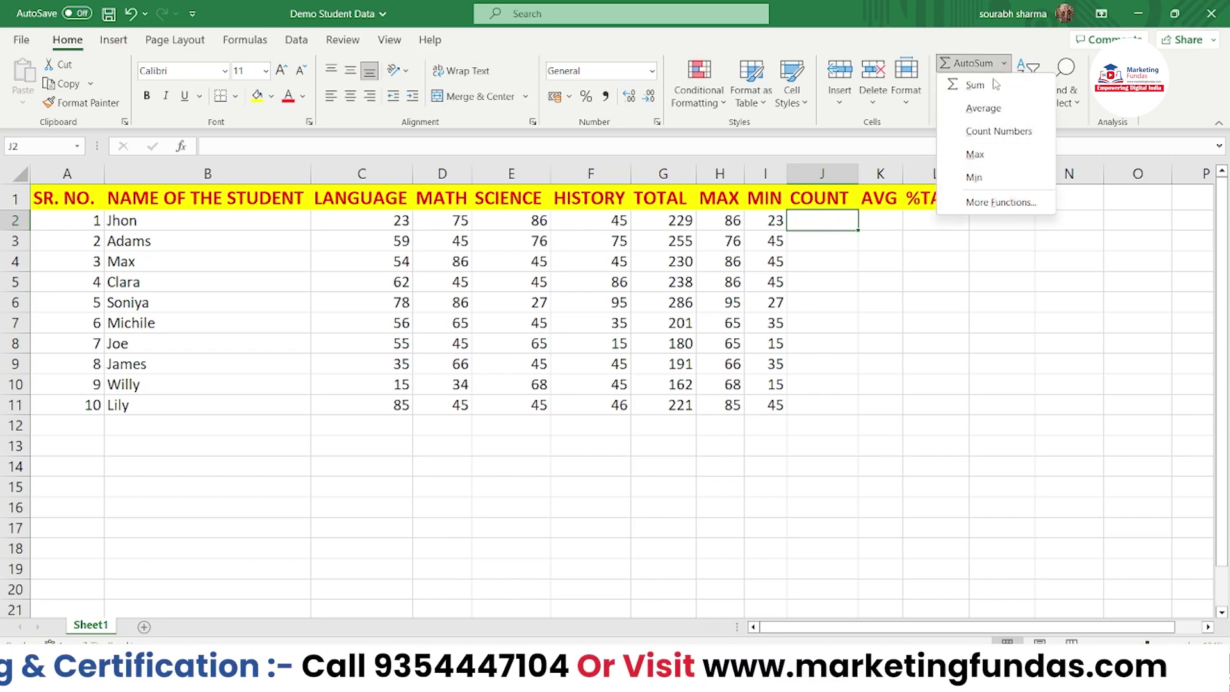
pyautogui.click(990, 132)
pyautogui.moveTo(359, 221); pyautogui.dragTo(565, 223)
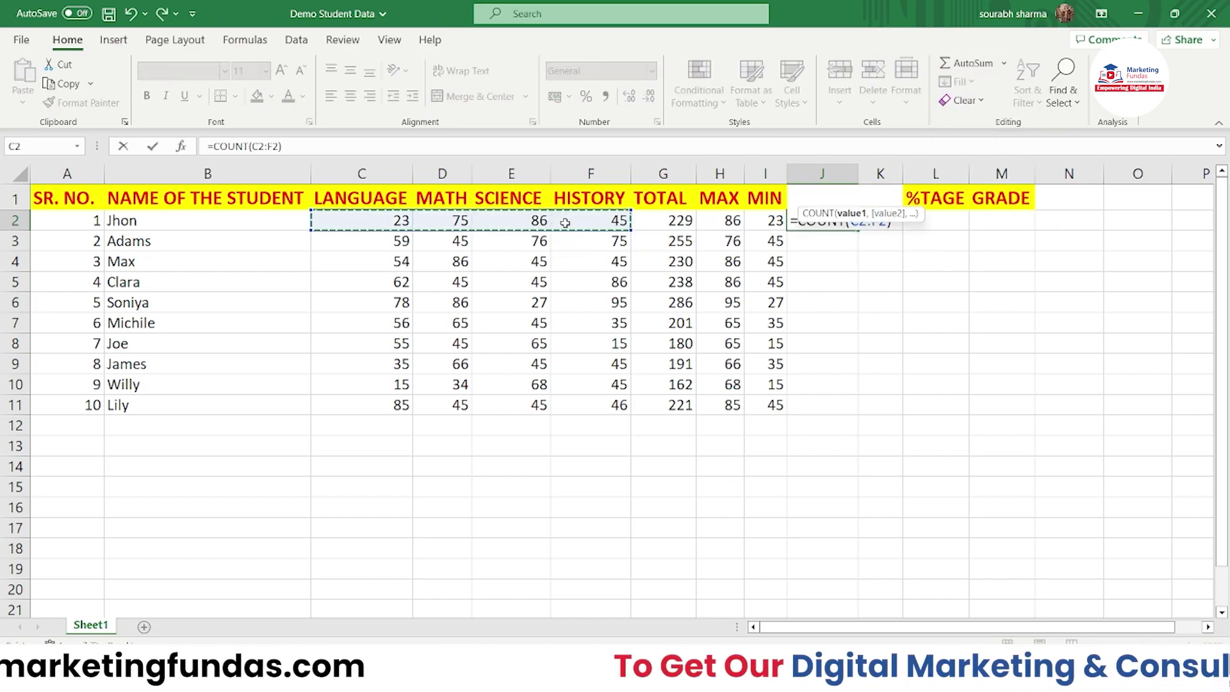
pyautogui.press('Return')
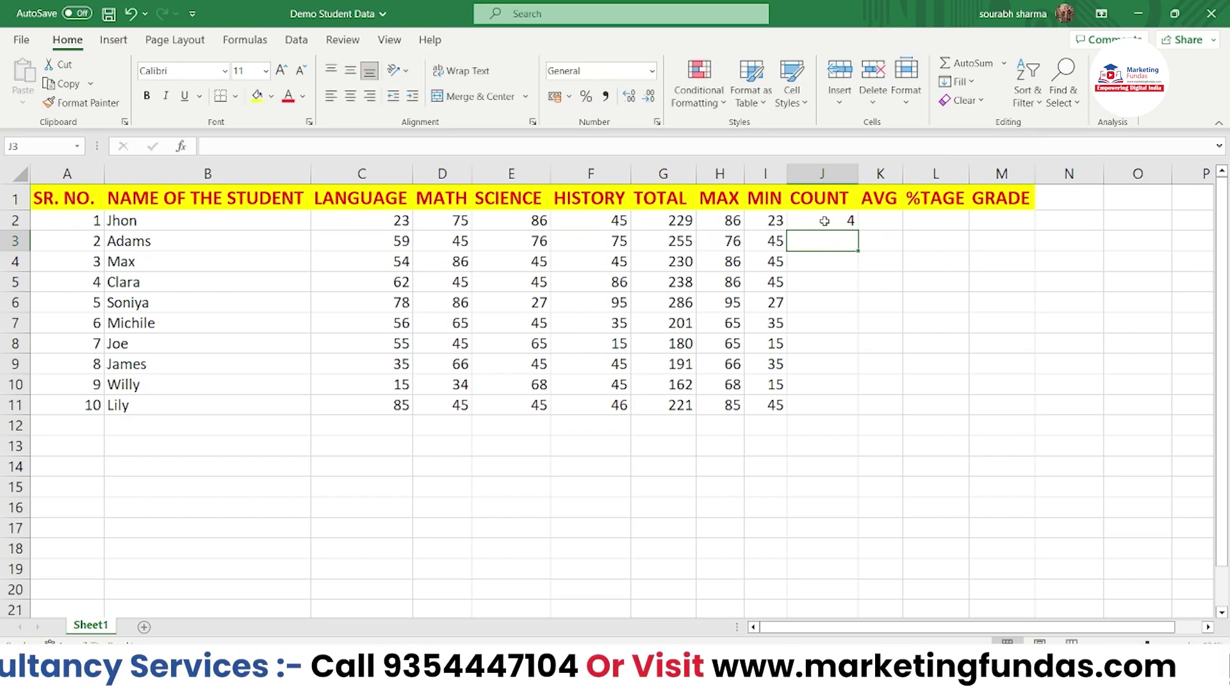
pyautogui.click(821, 221)
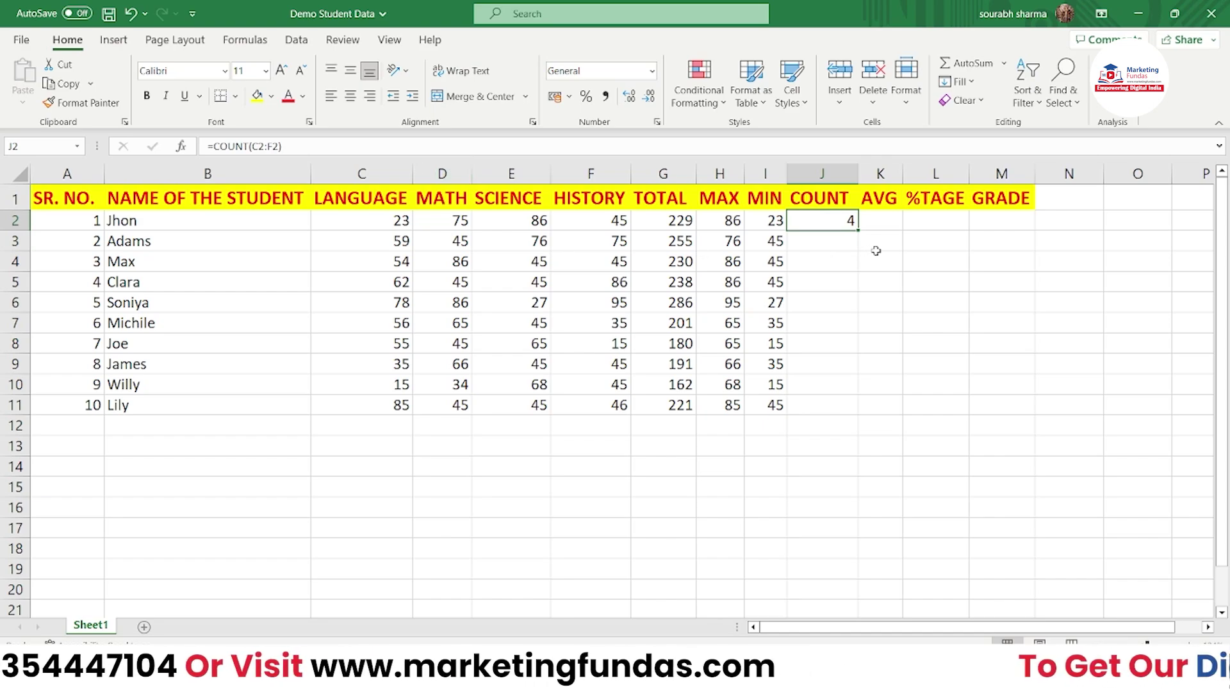
pyautogui.moveTo(858, 232); pyautogui.dragTo(849, 417)
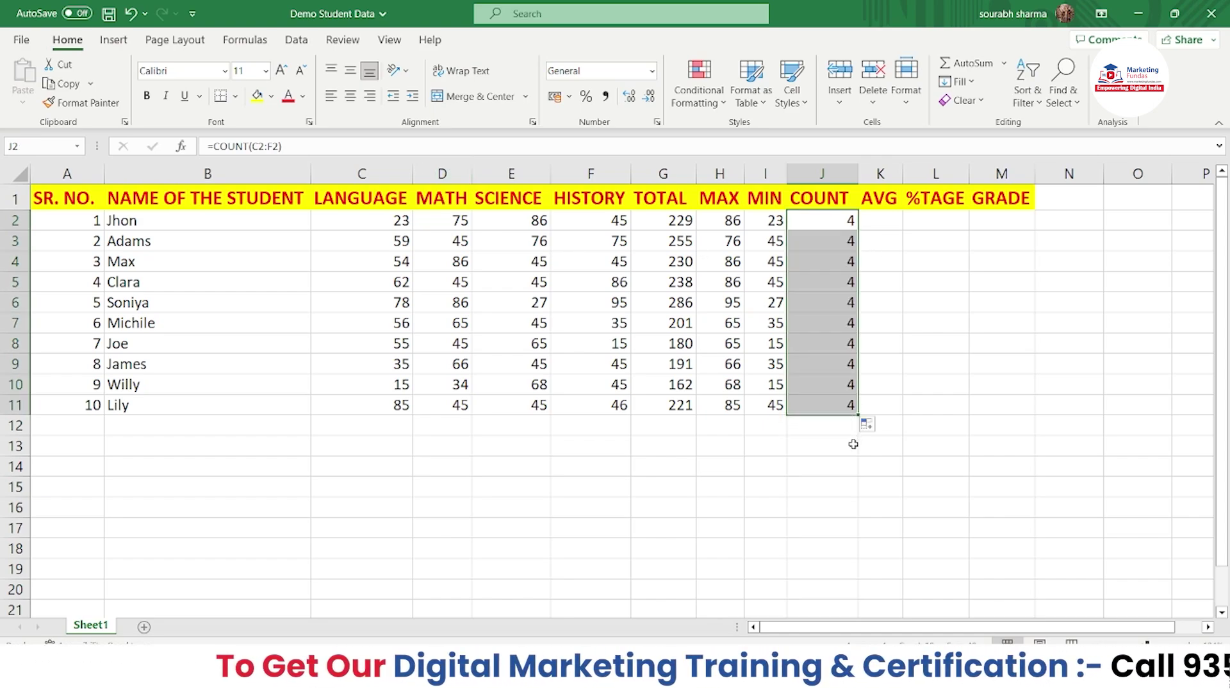
pyautogui.click(853, 444)
# - Enter =AVERAGE(C2:F2) in K2 and fill it down to K11
pyautogui.click(873, 222)
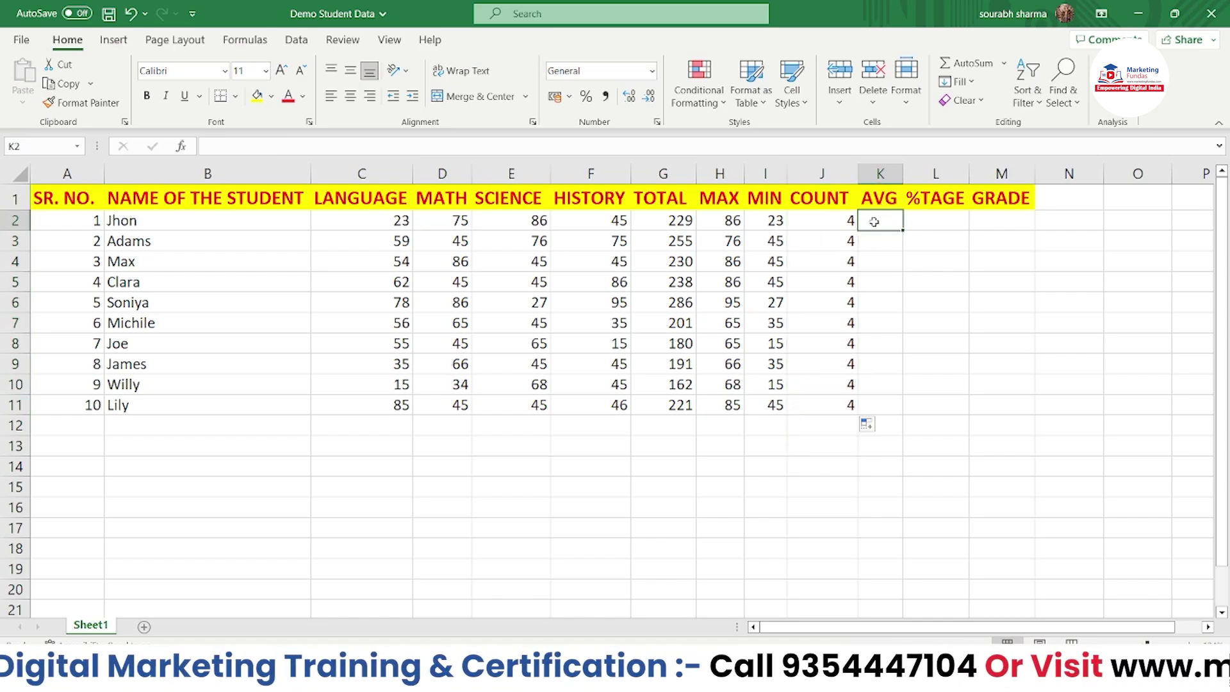
pyautogui.click(1004, 62)
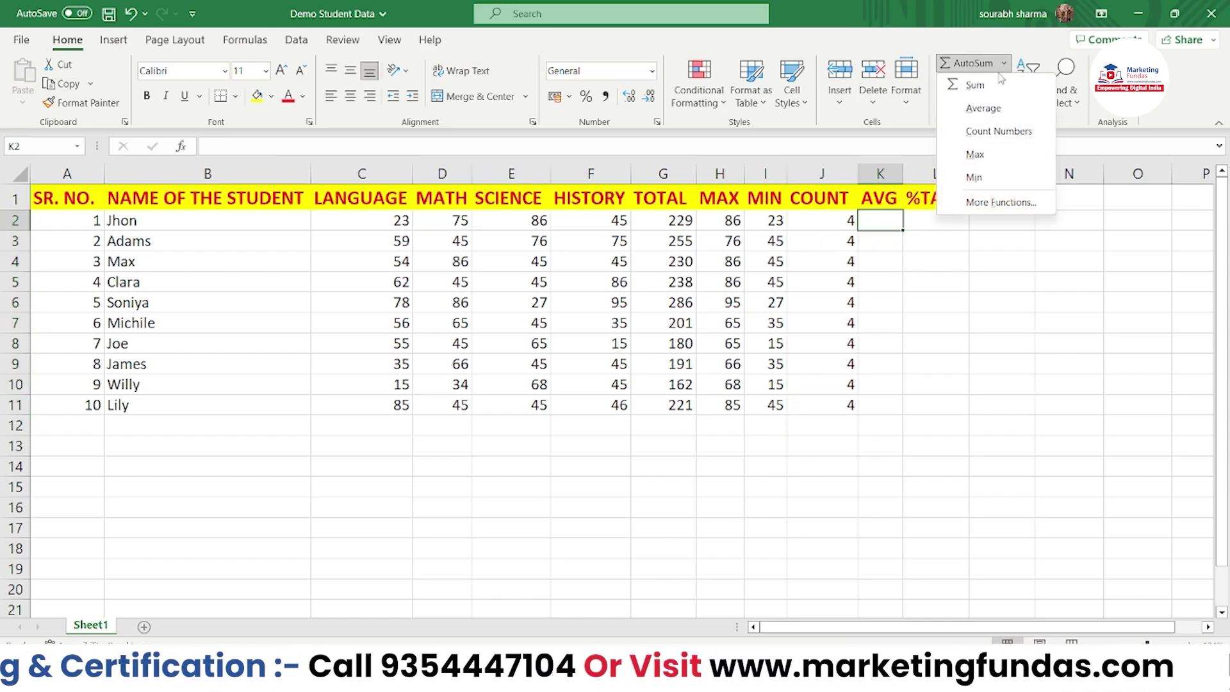
pyautogui.click(1001, 112)
pyautogui.moveTo(393, 220); pyautogui.dragTo(582, 220)
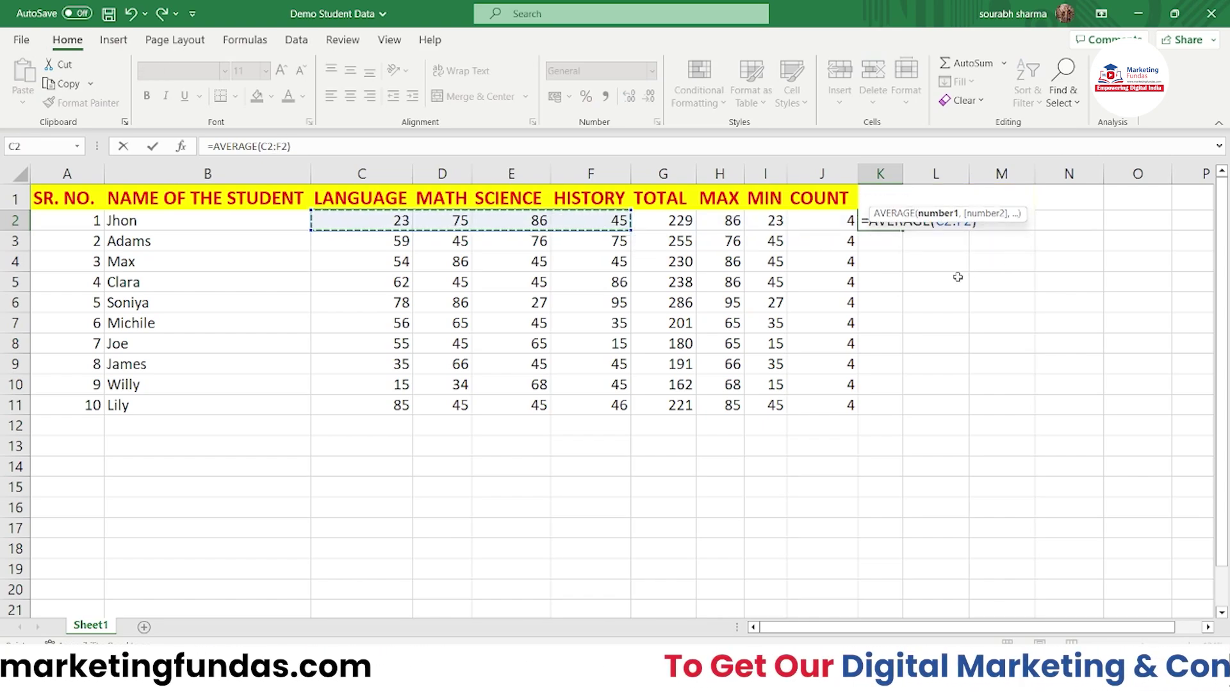
pyautogui.press('Return')
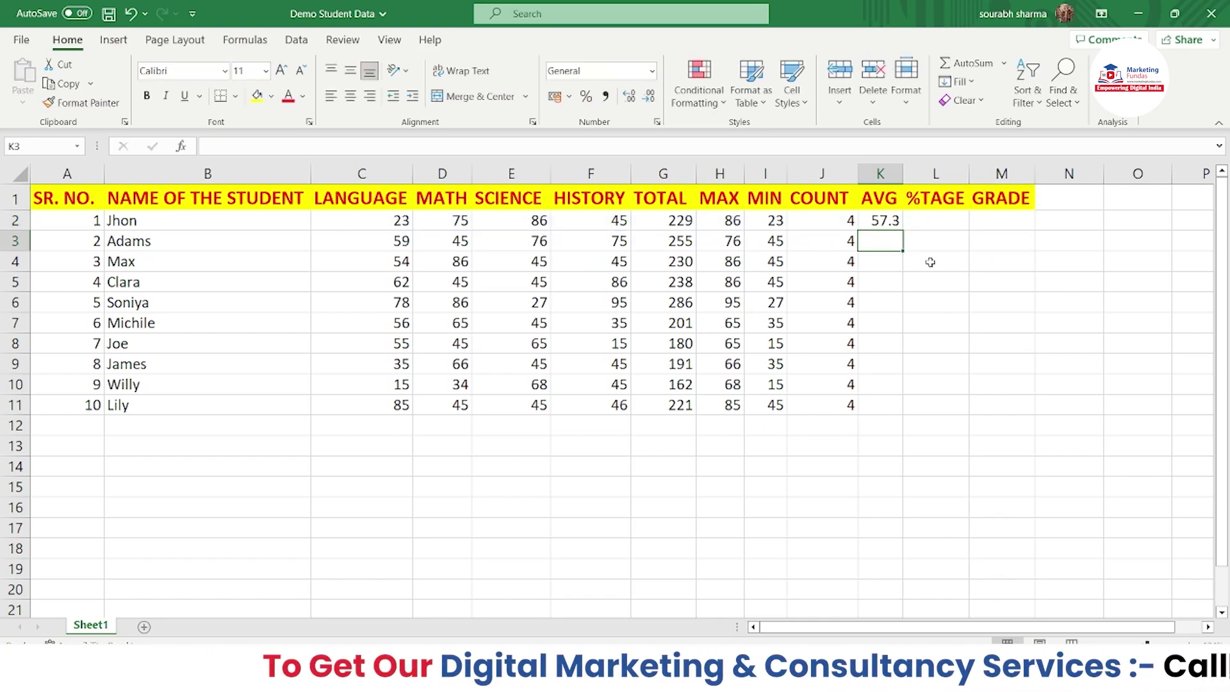
pyautogui.click(875, 220)
pyautogui.moveTo(902, 231); pyautogui.dragTo(895, 413)
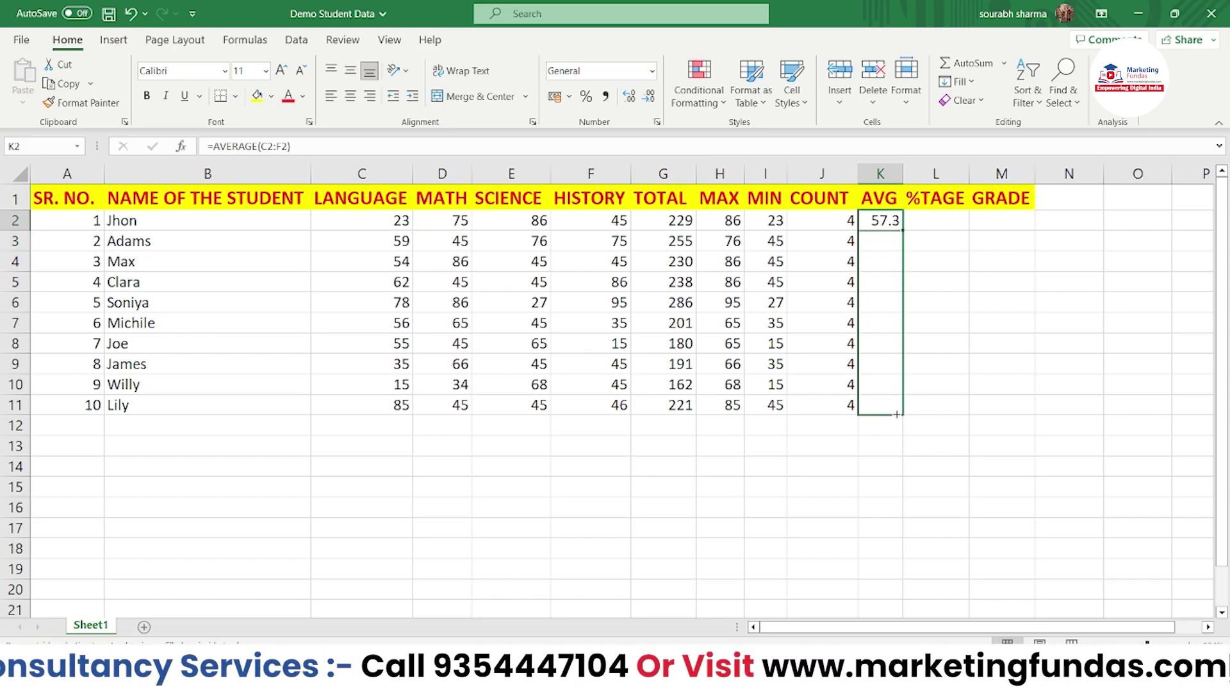
pyautogui.moveTo(896, 413); pyautogui.dragTo(896, 414)
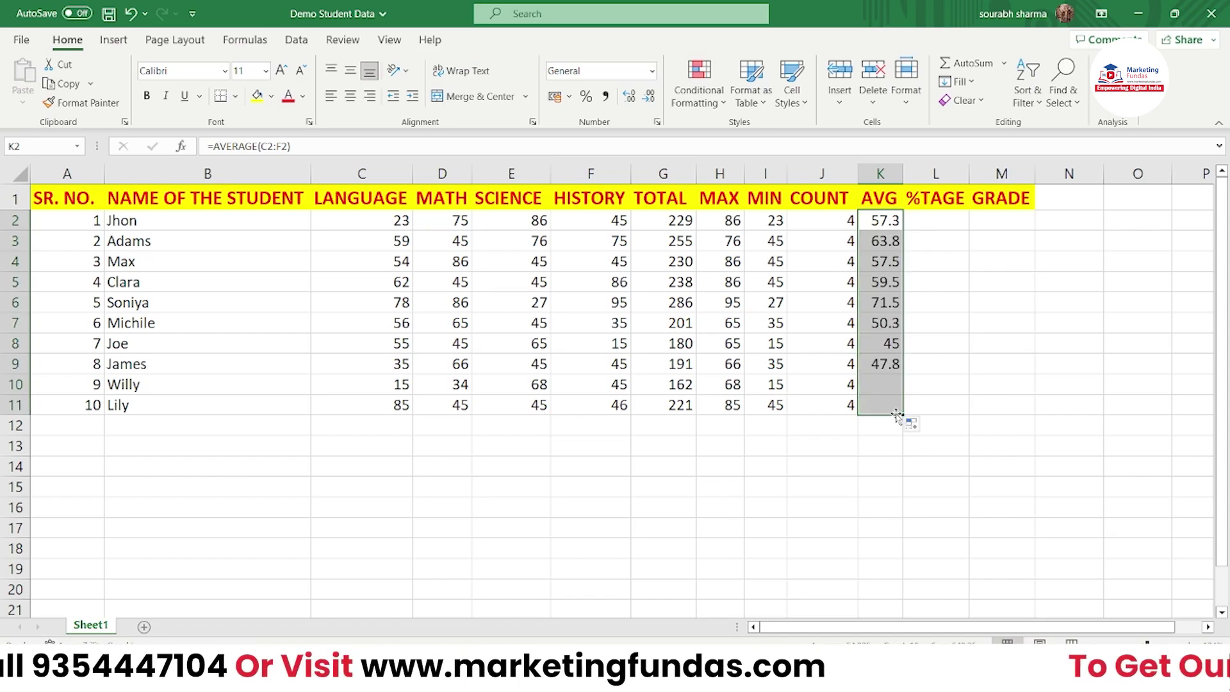
pyautogui.click(890, 448)
# - Cancel the accidental + entry below the table, leaving those cells empty
pyautogui.press('Down')
pyautogui.write('+')
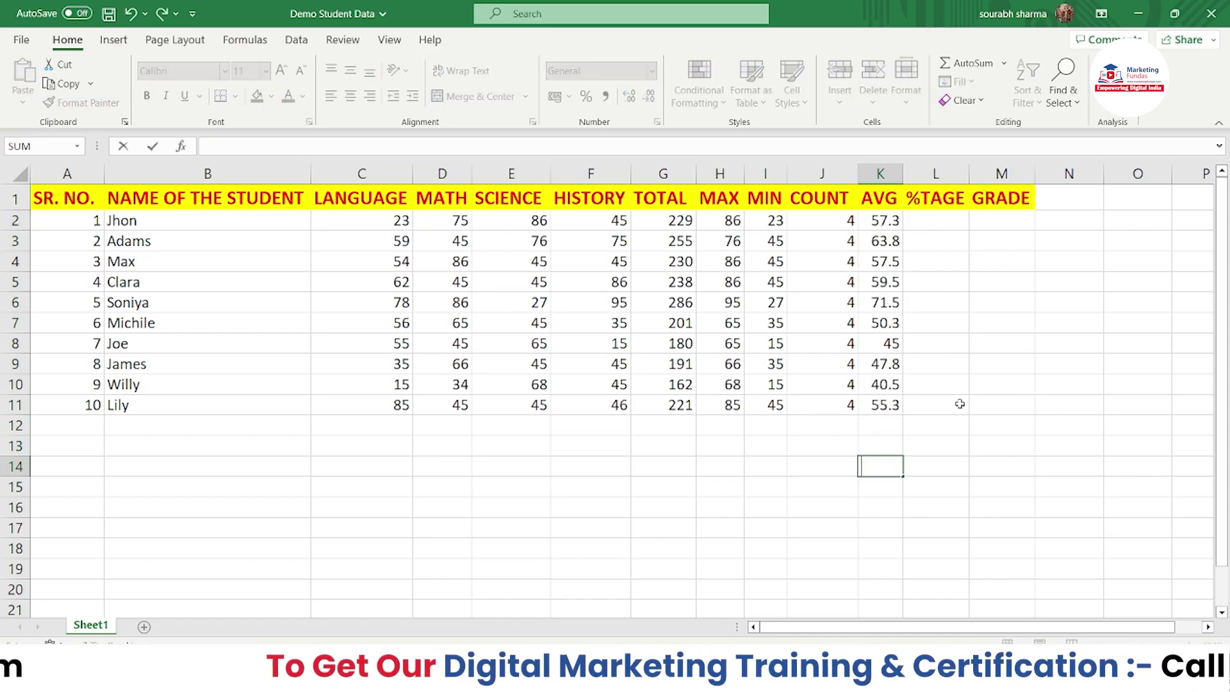
pyautogui.press('Escape')
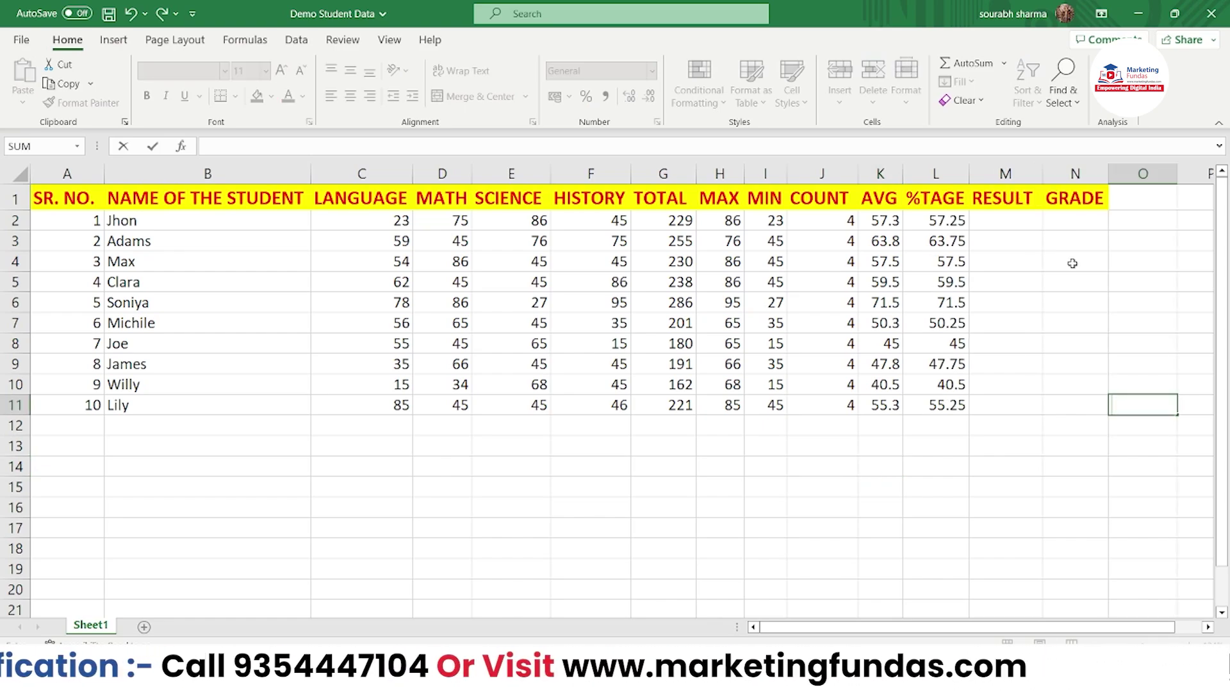
pyautogui.press('Escape')
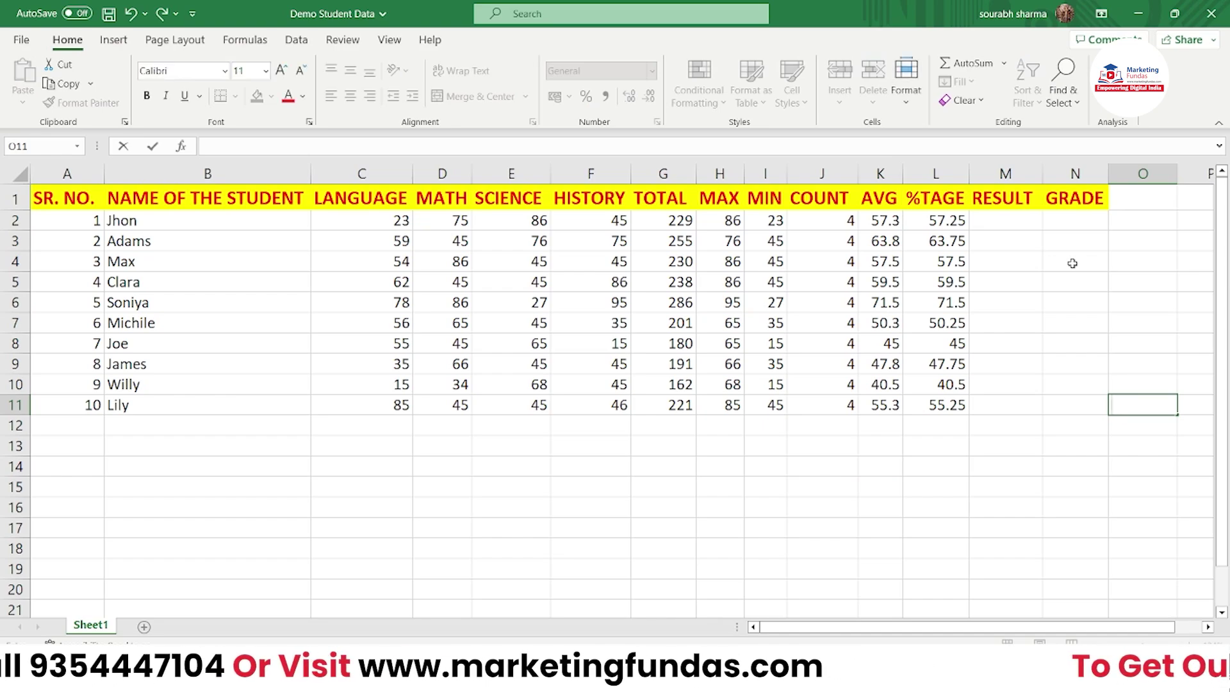